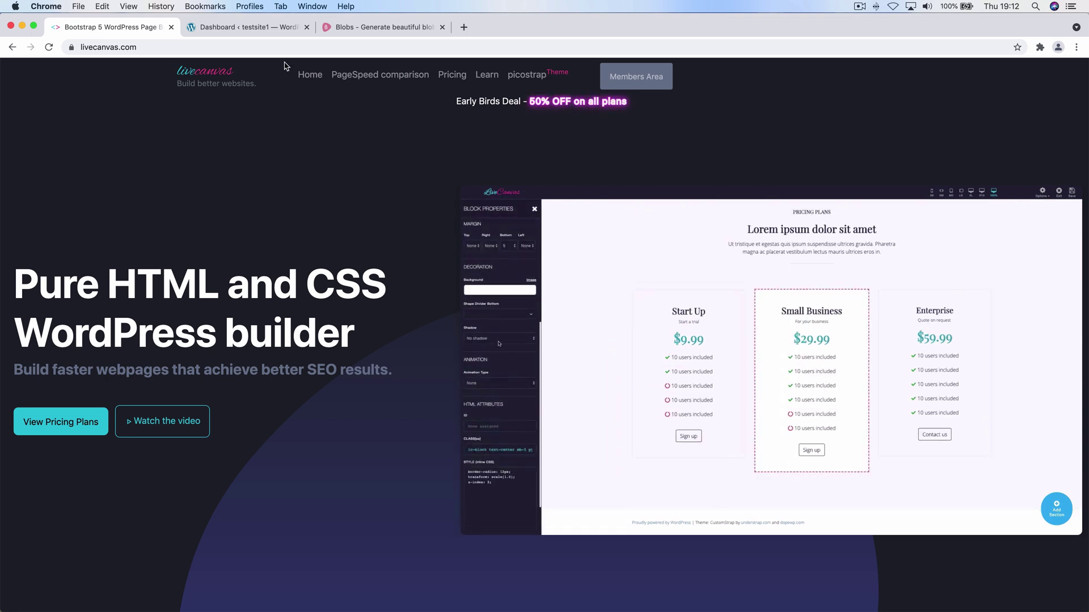
Create a new LiveCanvas page draft titled 'test page' from the WordPress dashboard
left_click(264, 32)
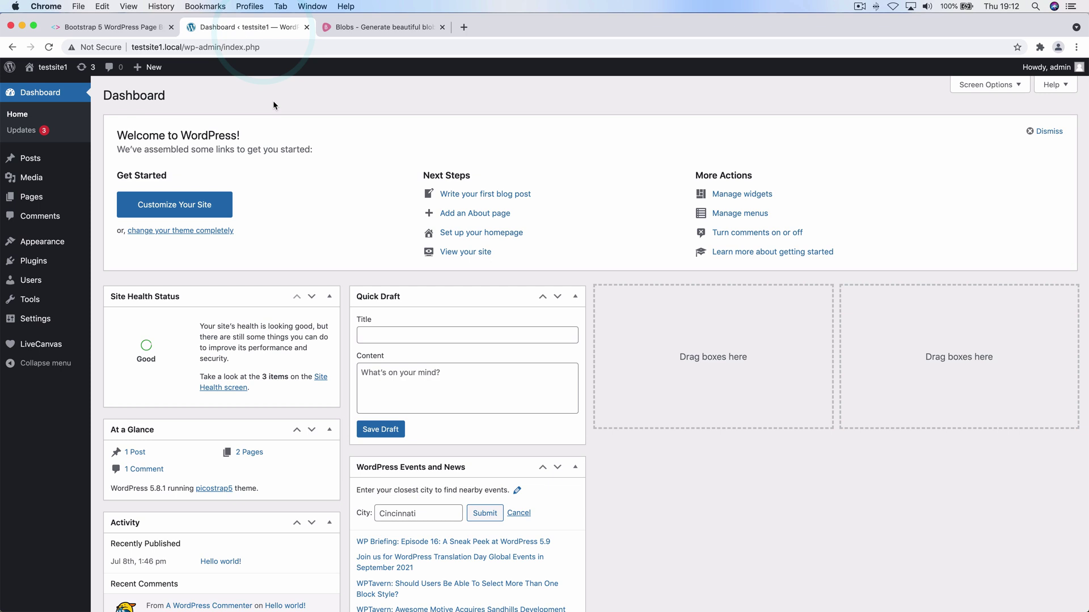
mouse_move(148, 67)
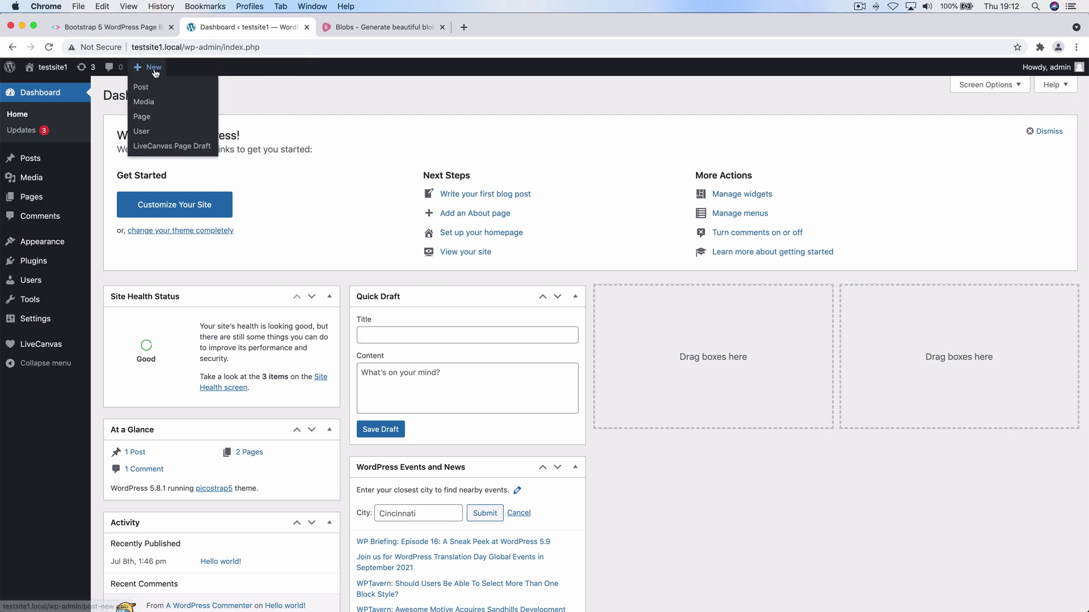
left_click(151, 148)
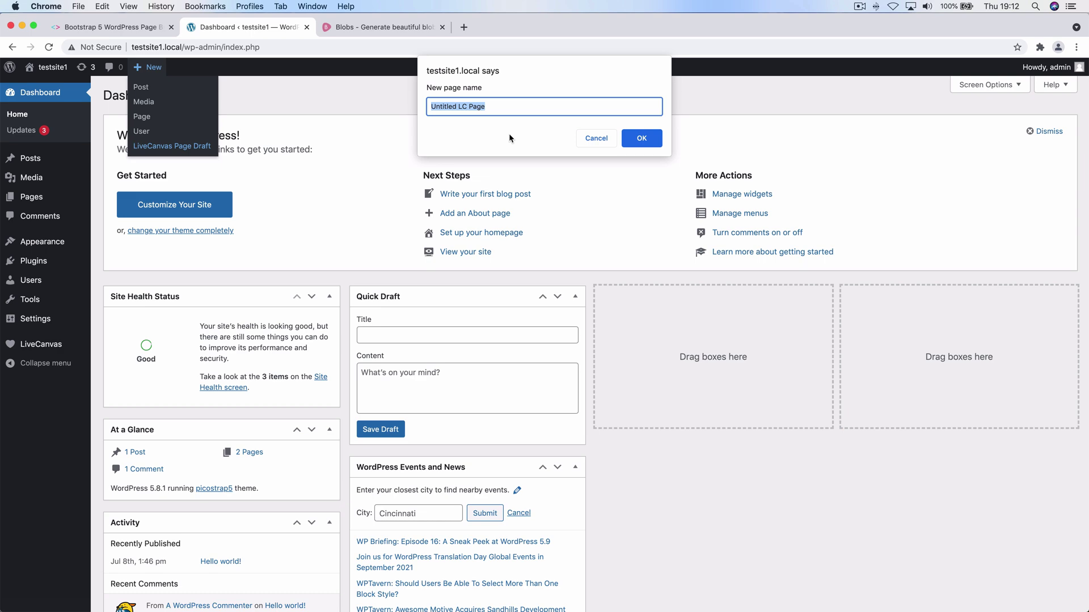
type("test page")
key("Return")
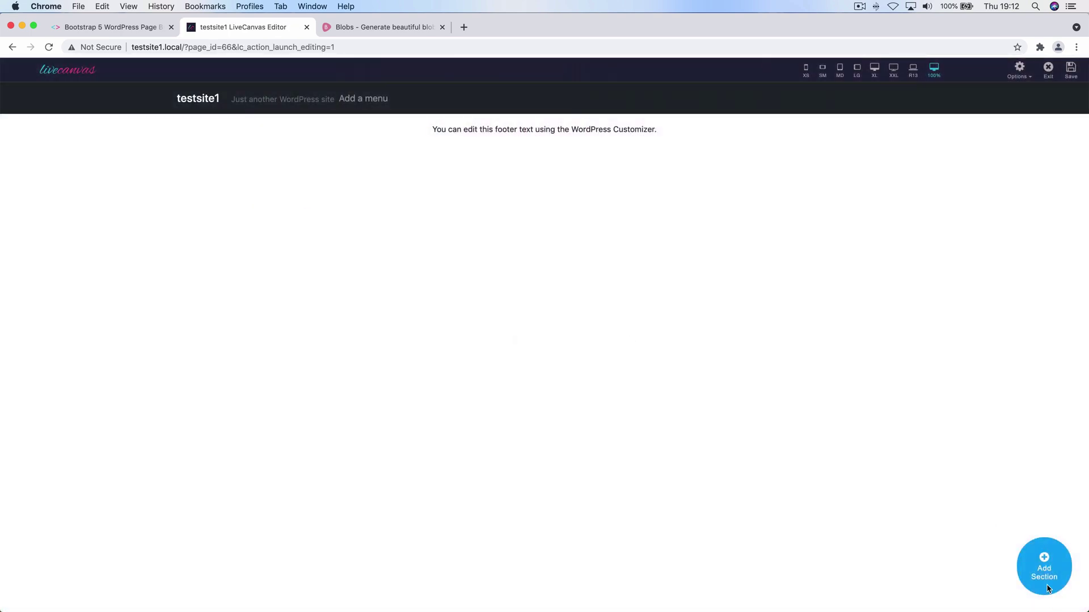
Add the Centered hero and Text & Embed readymade sections to the empty page
left_click(1047, 589)
left_click(105, 180)
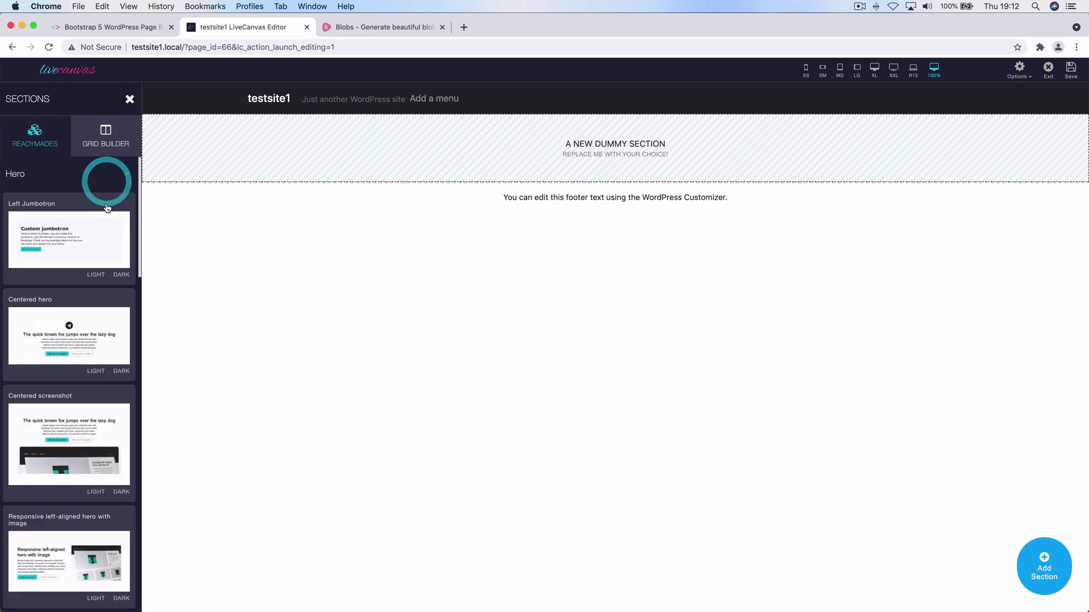
left_click(98, 335)
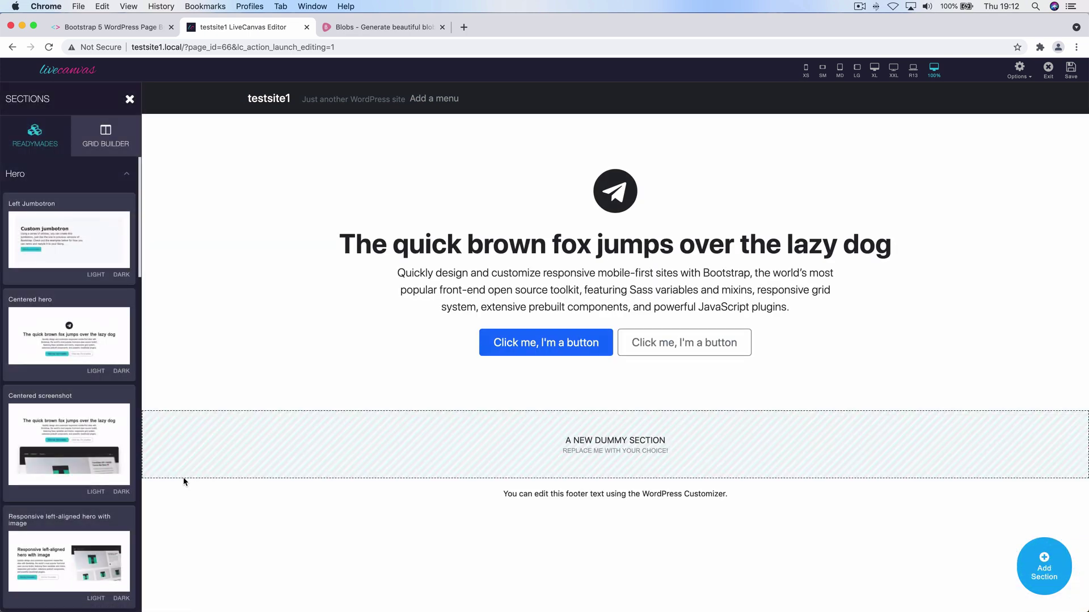
scroll(85, 488, "down", 15)
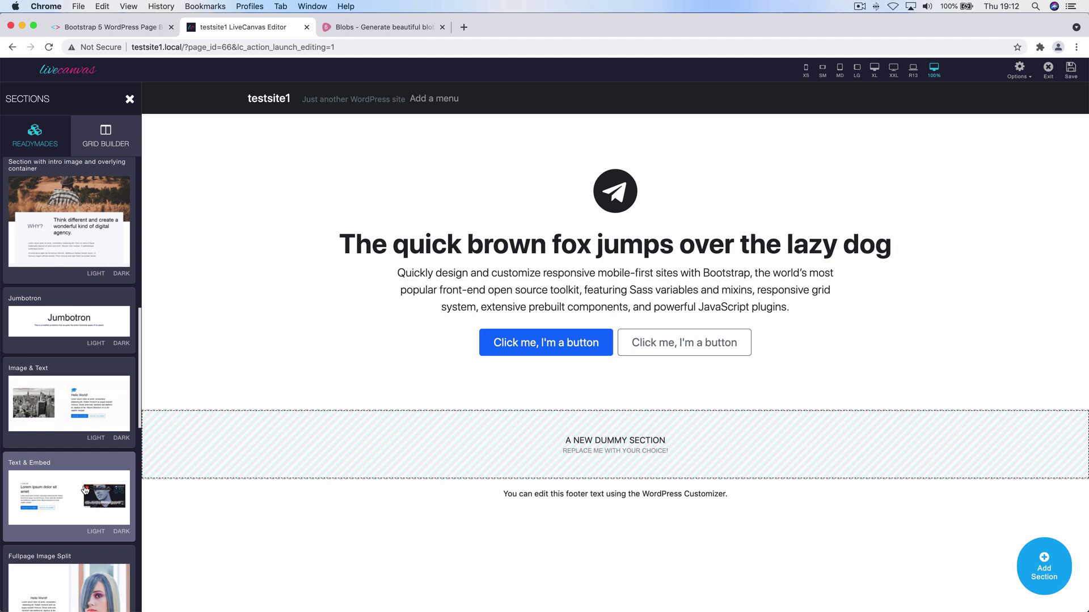
left_click(85, 489)
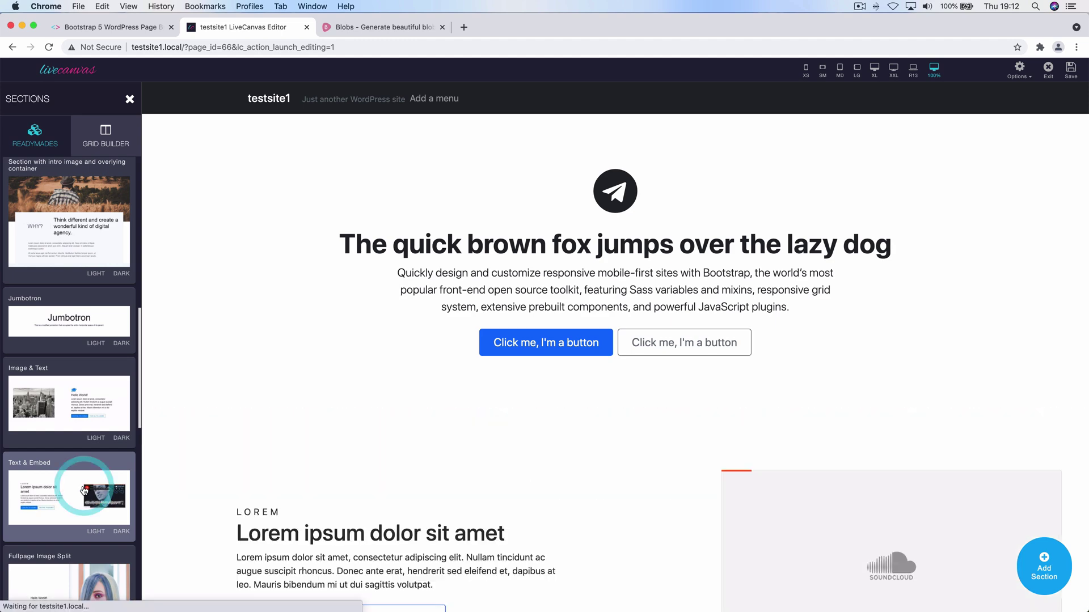
left_click(128, 101)
scroll(767, 372, "down", 2)
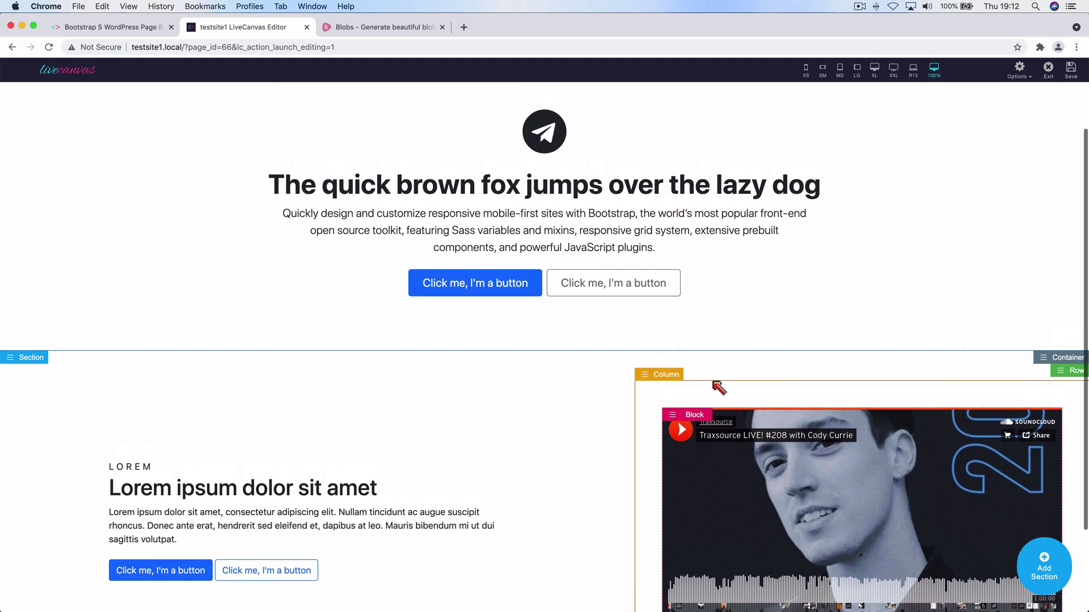
scroll(261, 322, "up", 2)
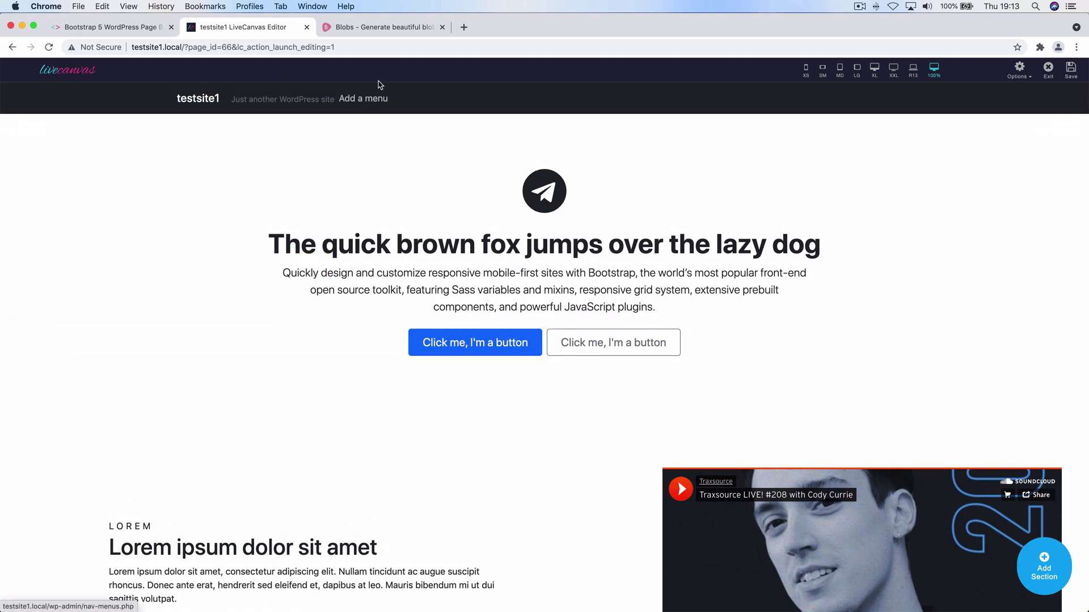
Try a different Randomness in Blobs, then copy the blue blob's SVG code
left_click(387, 26)
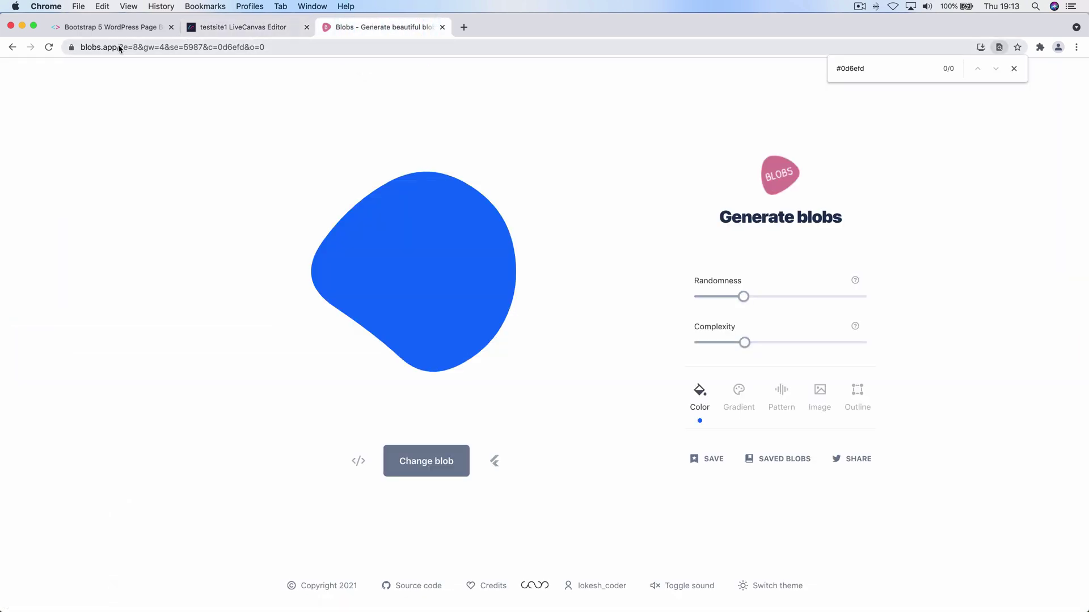
left_click_drag(117, 48, 289, 49)
left_click_drag(433, 48, 493, 49)
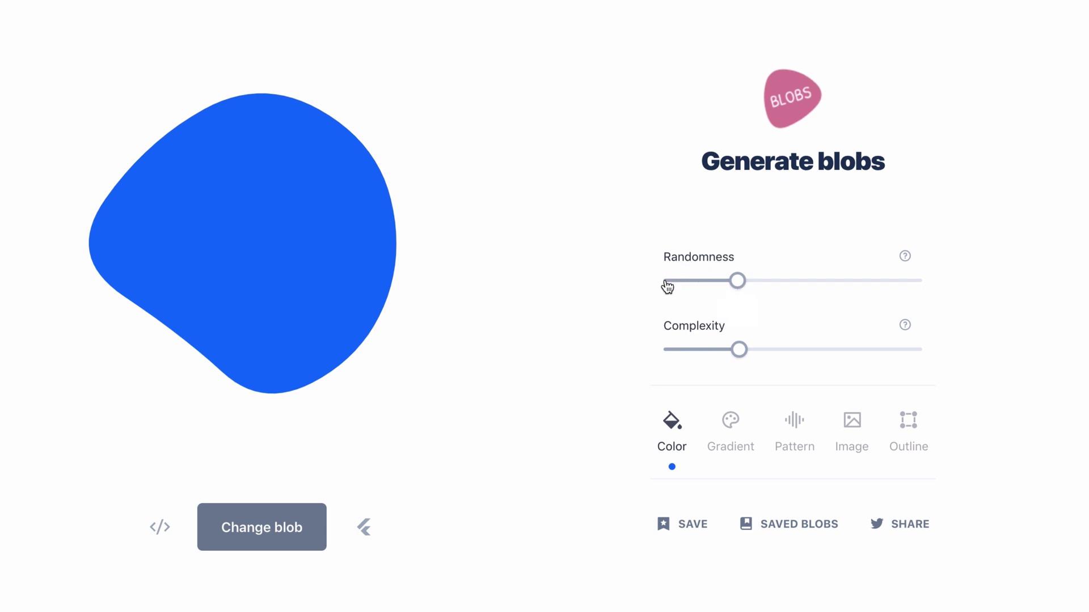
mouse_move(720, 288)
left_mouse_down()
mouse_move(710, 287)
mouse_move(740, 289)
mouse_move(737, 280)
left_mouse_up()
left_click(157, 536)
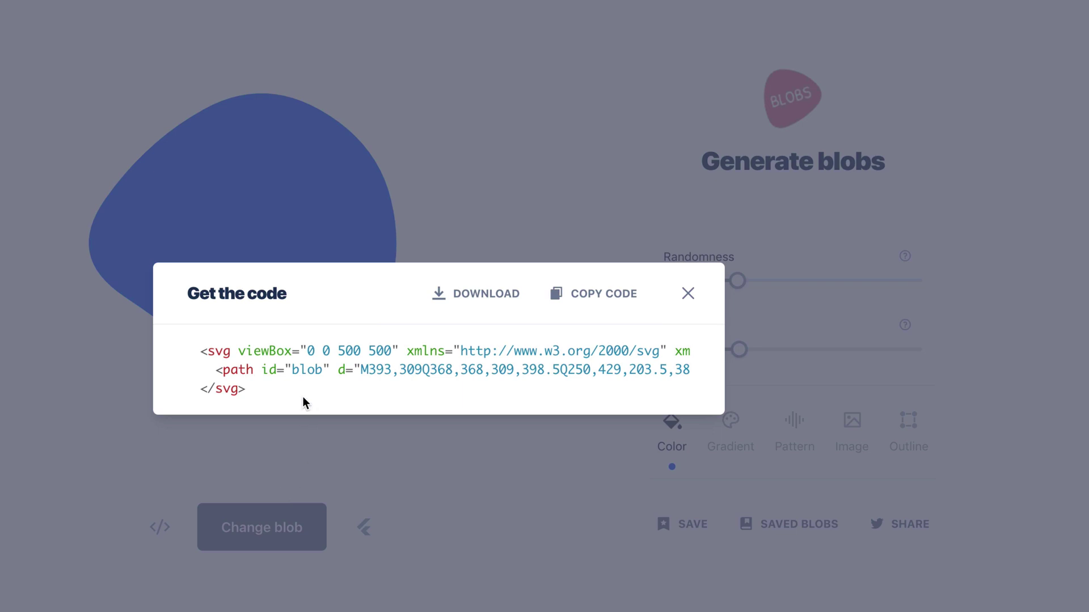
left_click(610, 296)
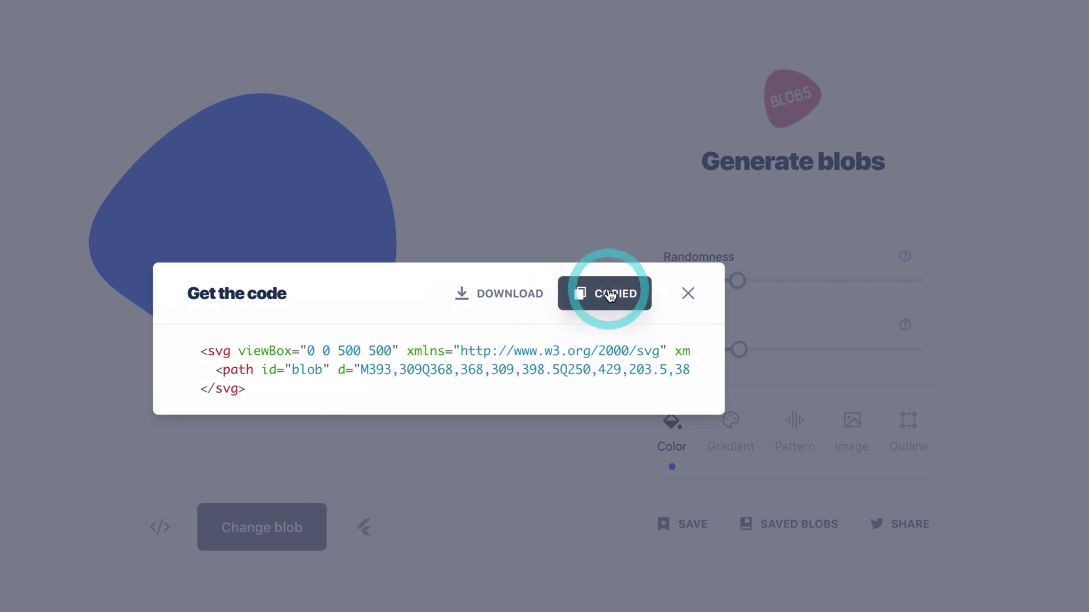
left_click(687, 295)
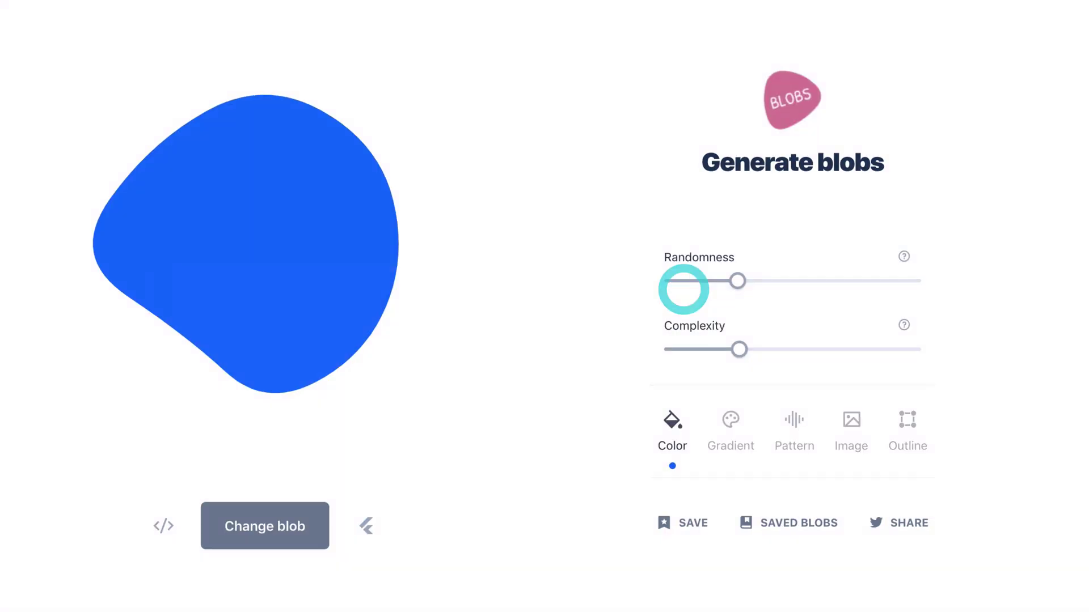
In the hero section's HTML editor, add a new <div> right after the container's opening line
left_click(242, 27)
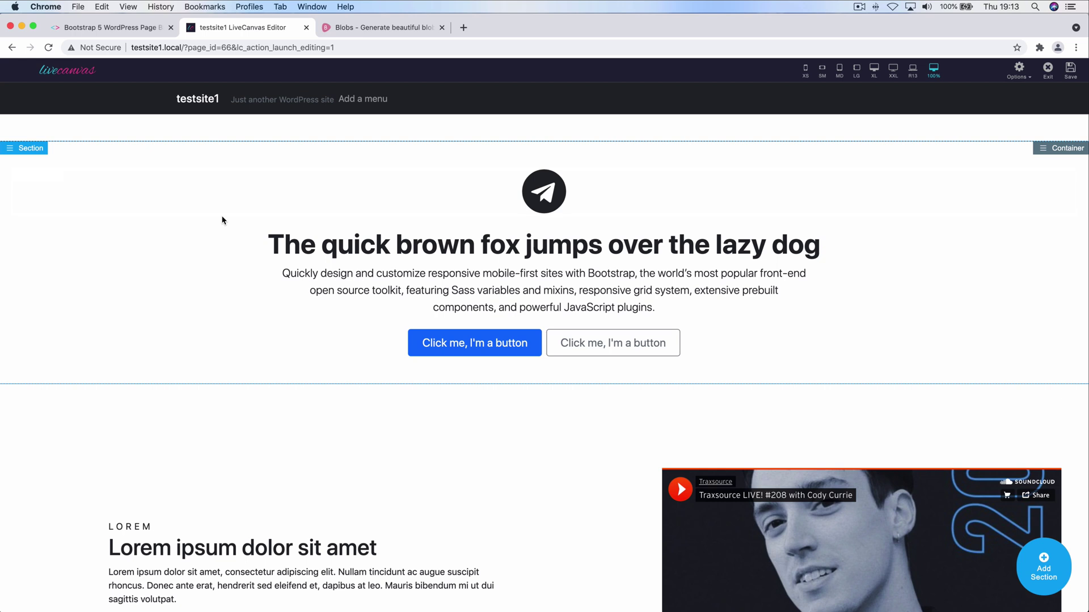
left_click(31, 148)
left_click(40, 166)
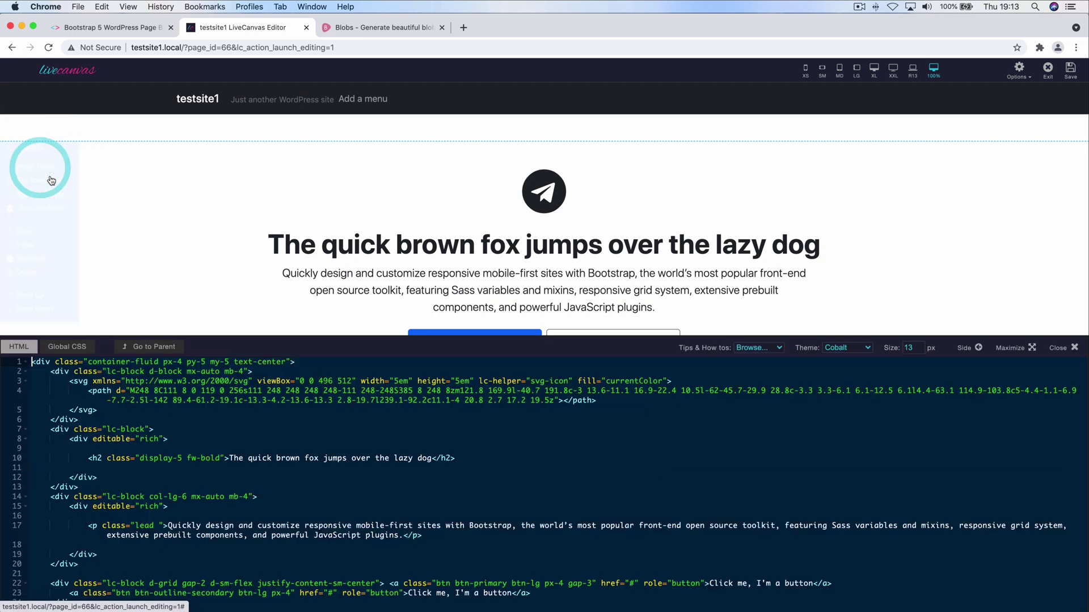
left_click(328, 363)
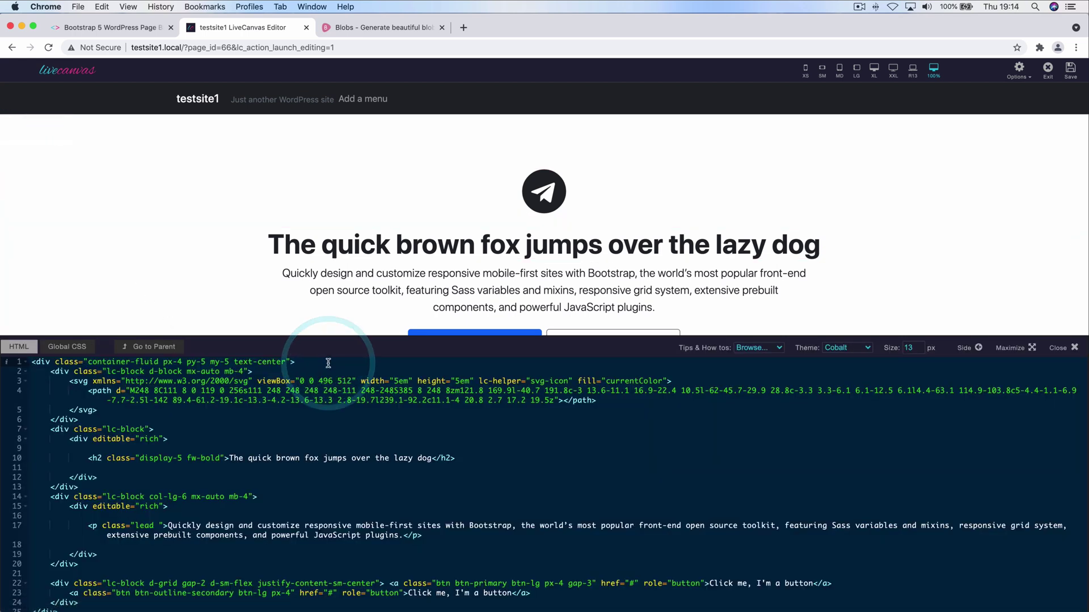
key("Return")
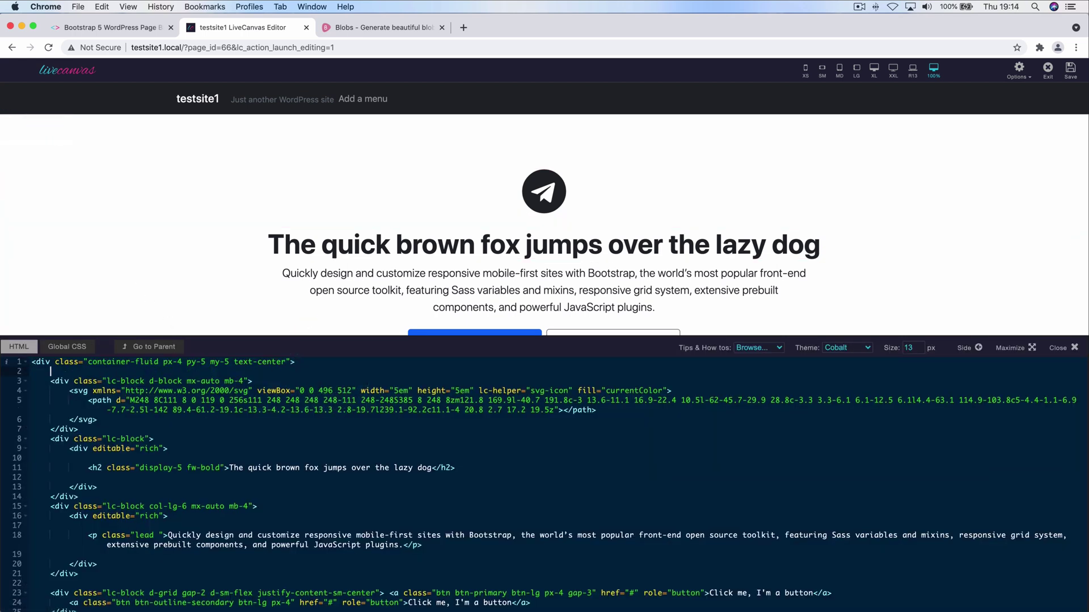
type("<div>")
key("Return")
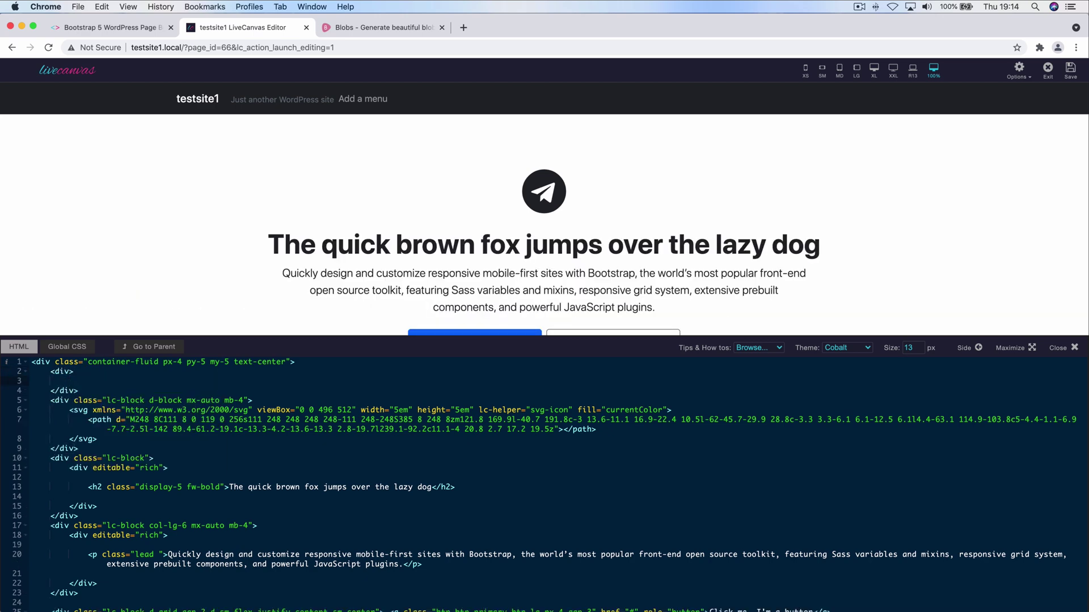
Paste the copied blob SVG code inside the new div
key("super+v")
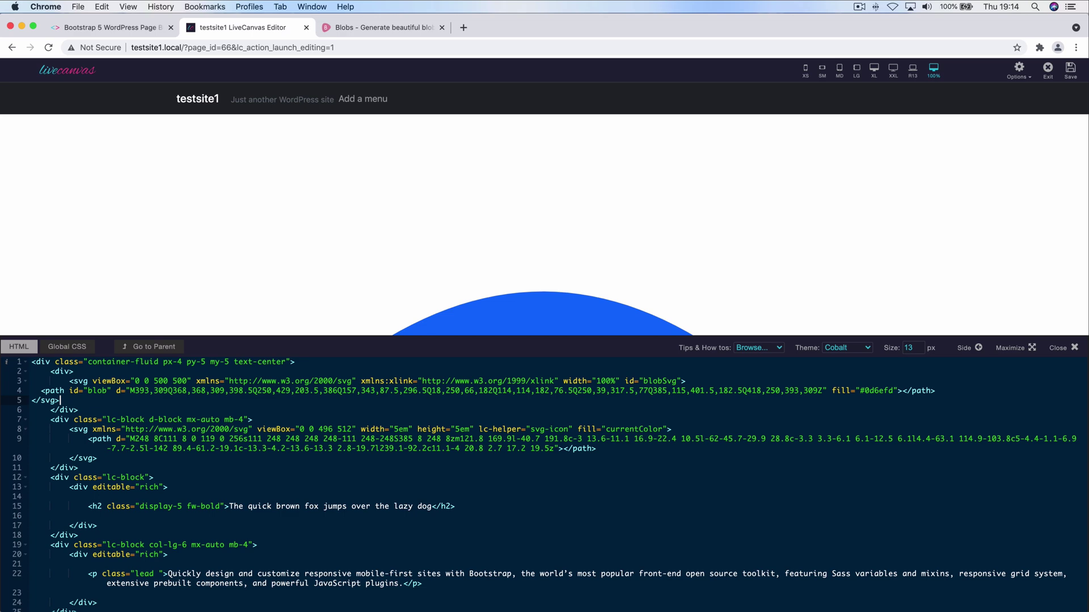
scroll(426, 186, "down", 7)
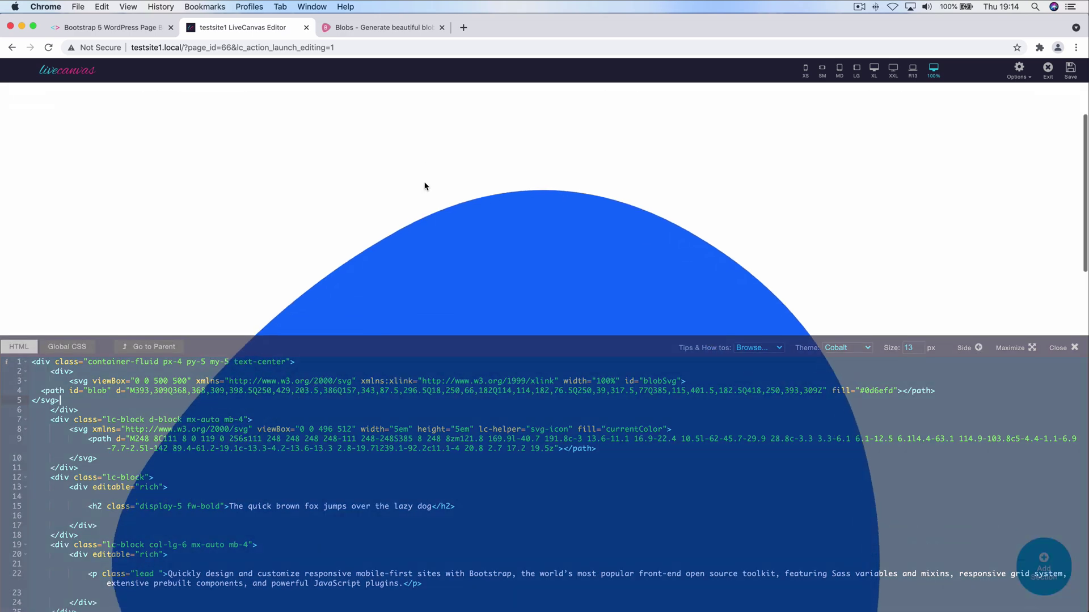
scroll(426, 186, "down", 10)
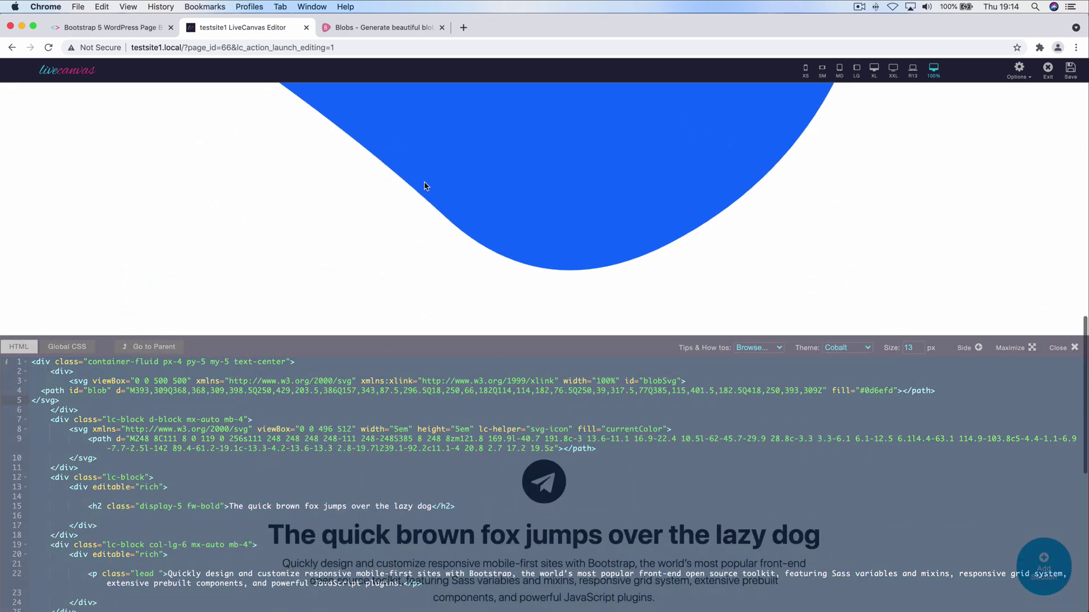
scroll(425, 182, "up", 12)
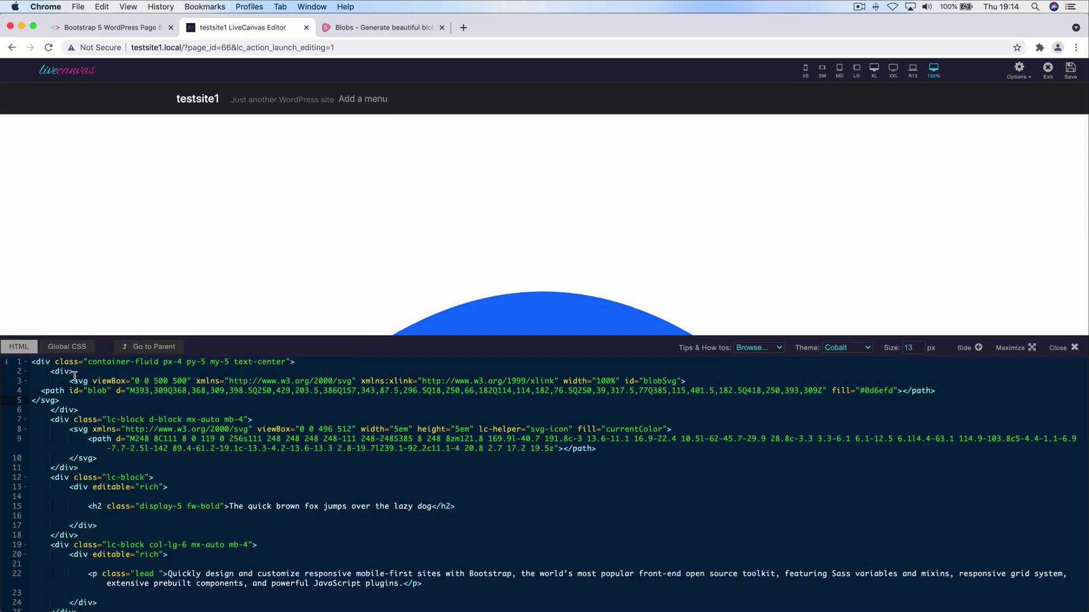
Give the wrapper div classes position-absolute w-50 and style opacity:0.1;left:20%
left_click(69, 372)
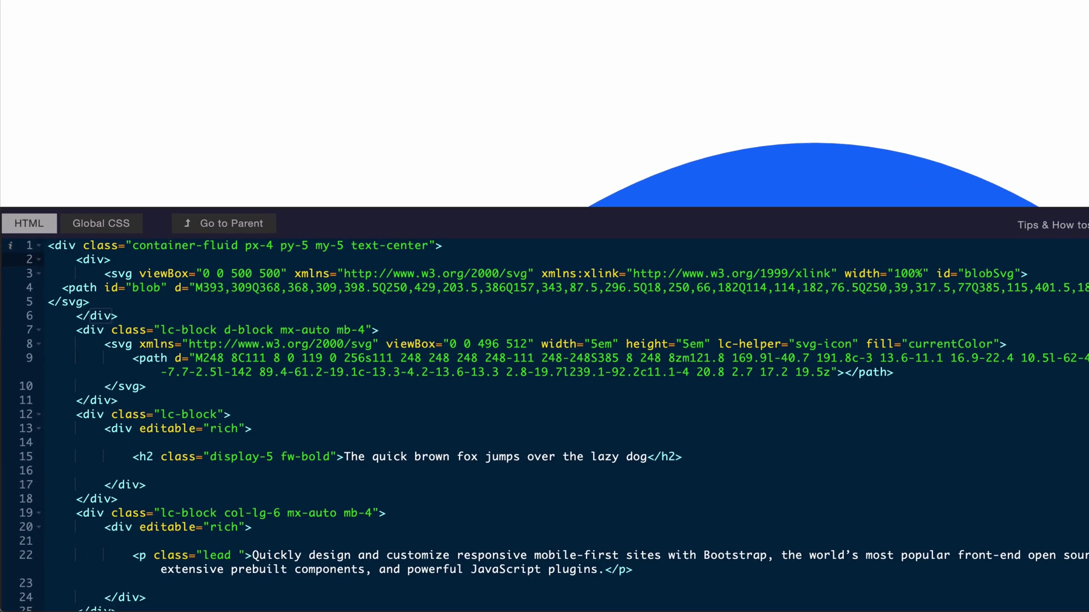
type("class")
key("Return")
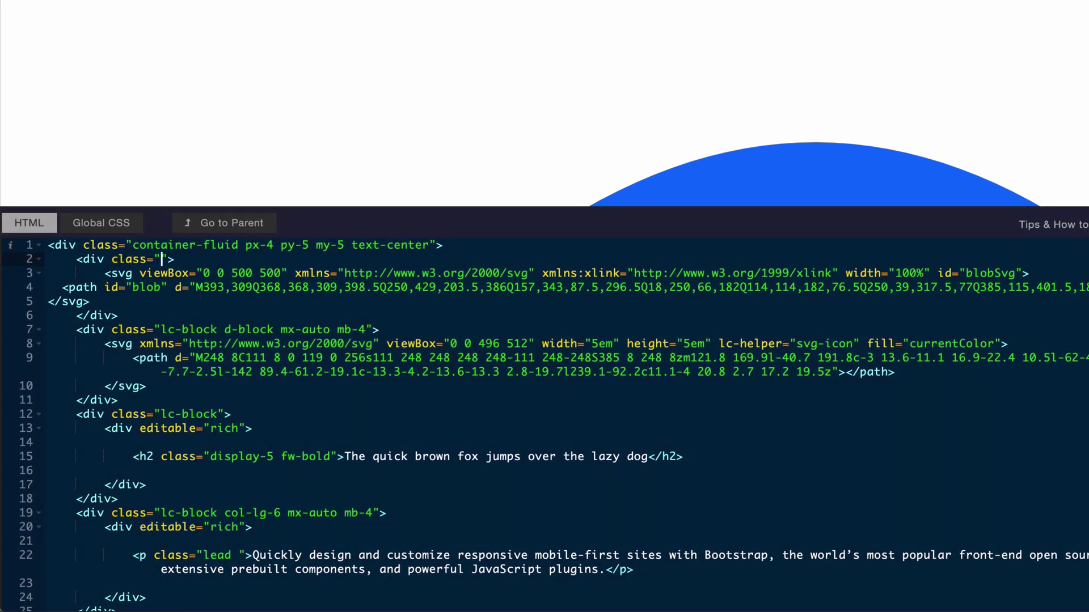
type("position-absolute ")
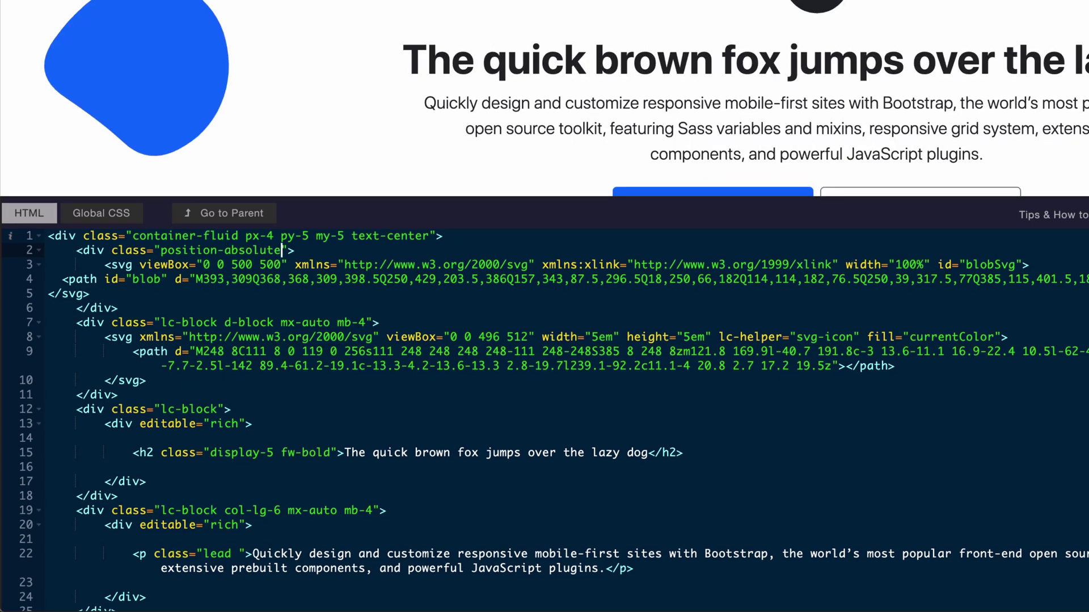
type("w")
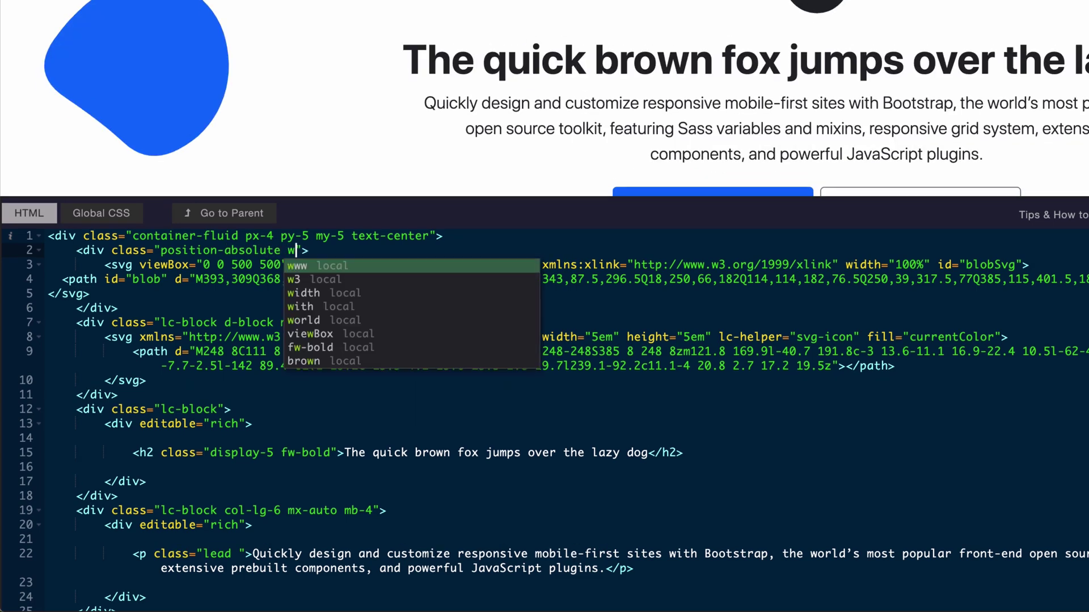
type("-50")
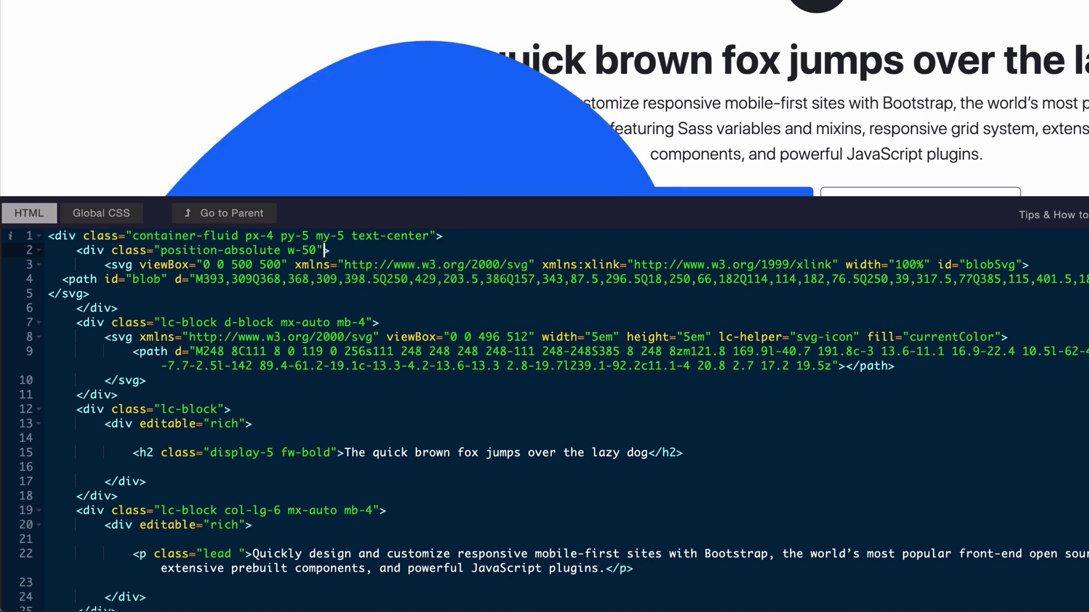
type("style=\"opacity:0.1")
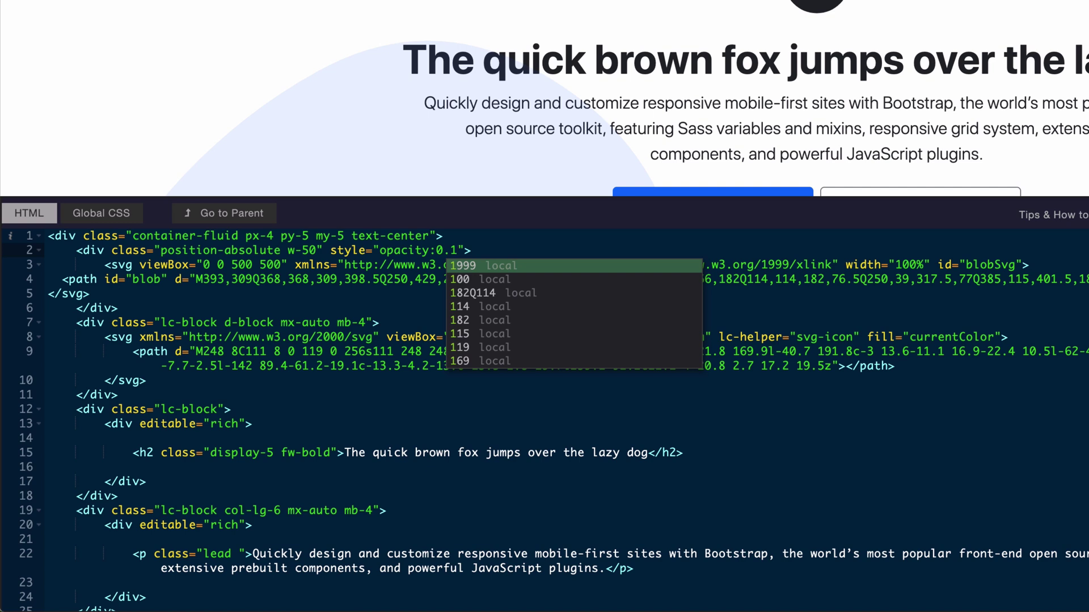
type(":")
key("BackSpace")
type(";")
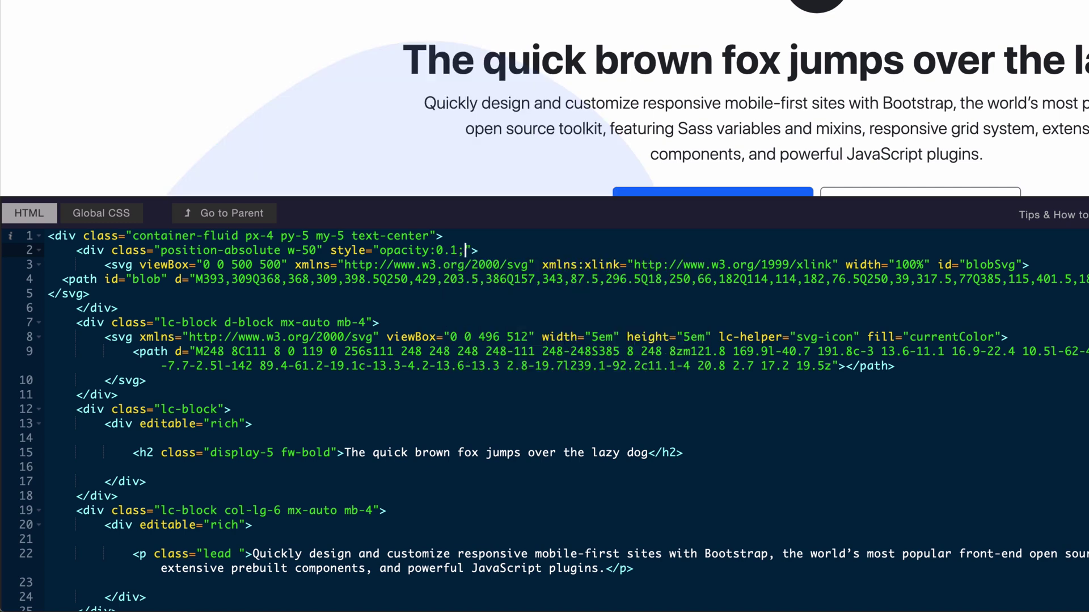
type("left:20")
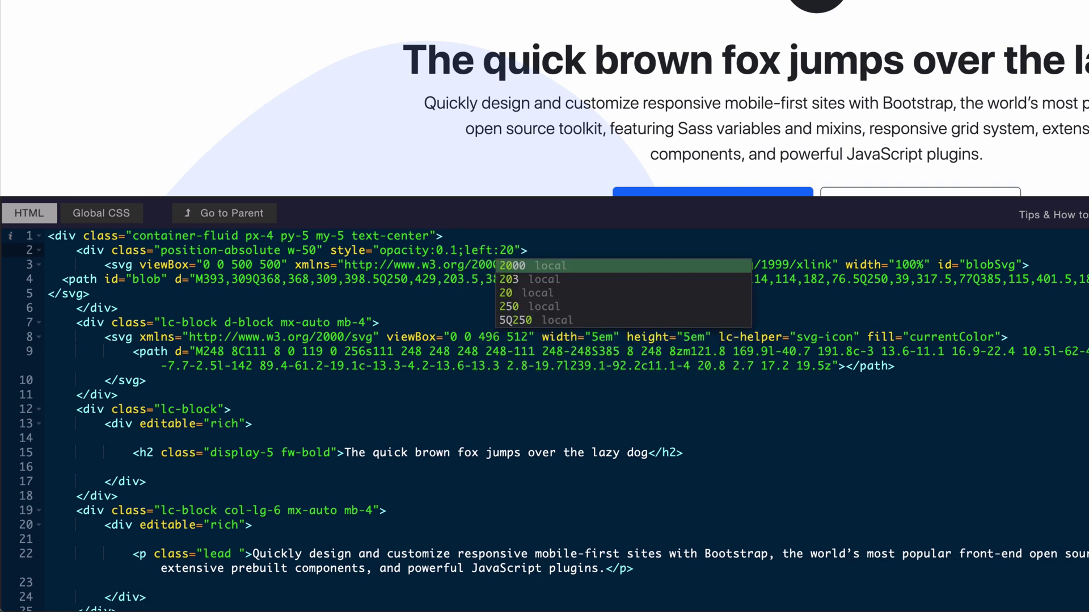
type("%")
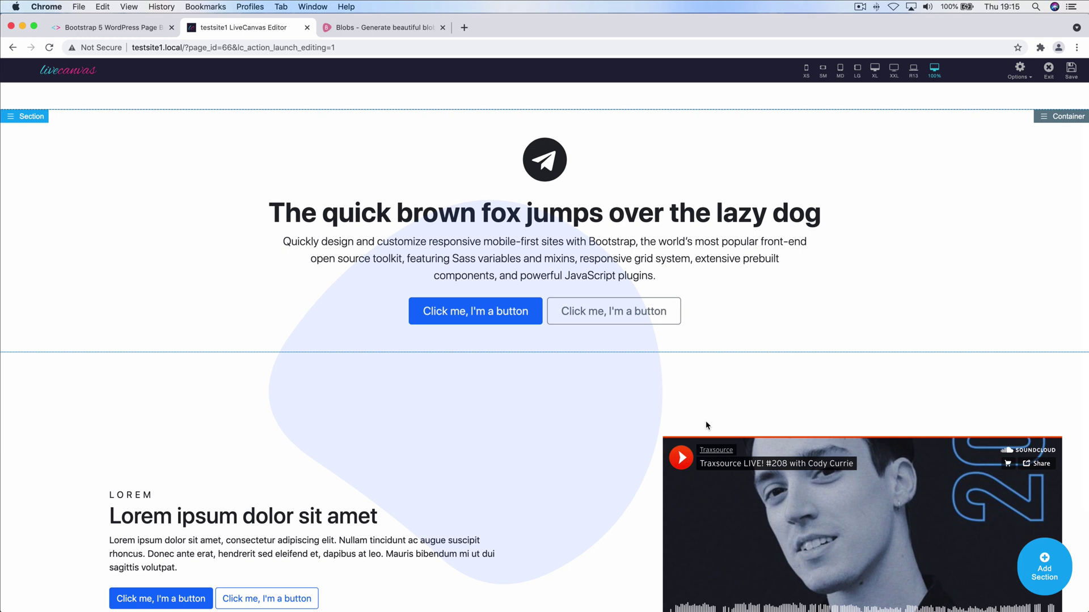
Preview the page at XS phone size, return to 100% width, and open the hero's options
left_click(805, 69)
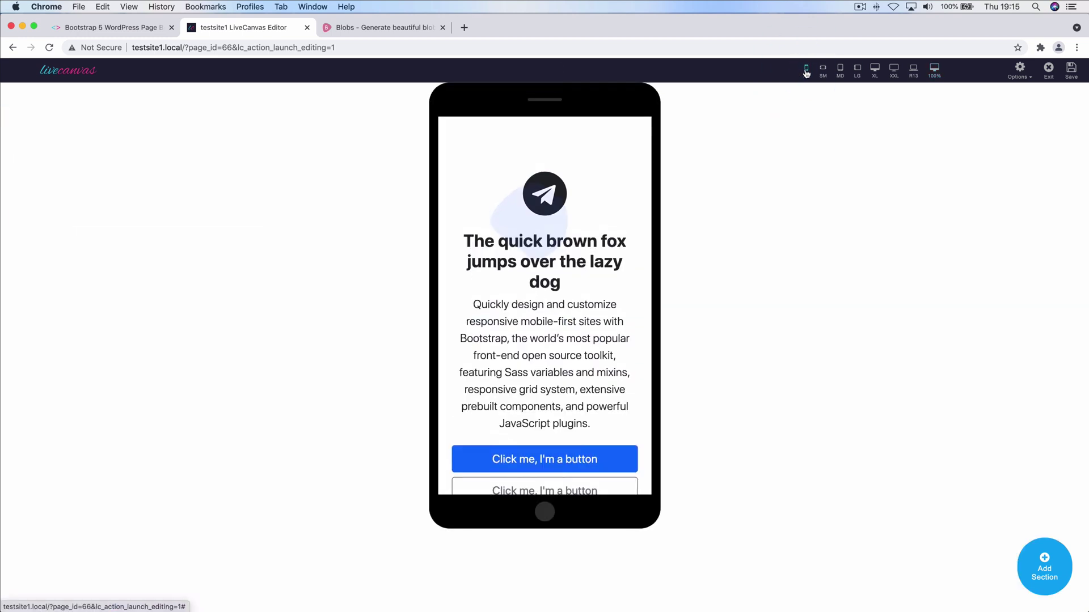
left_click(935, 69)
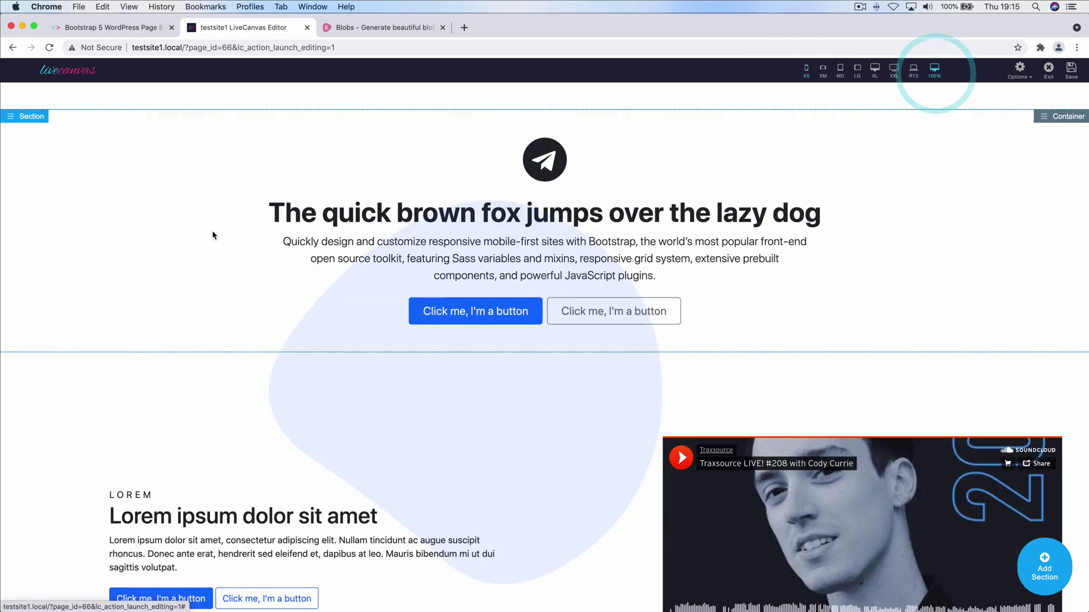
left_click(35, 117)
Add d-none d-lg-block to the blob wrapper's classes so it appears only on large screens
left_click(38, 134)
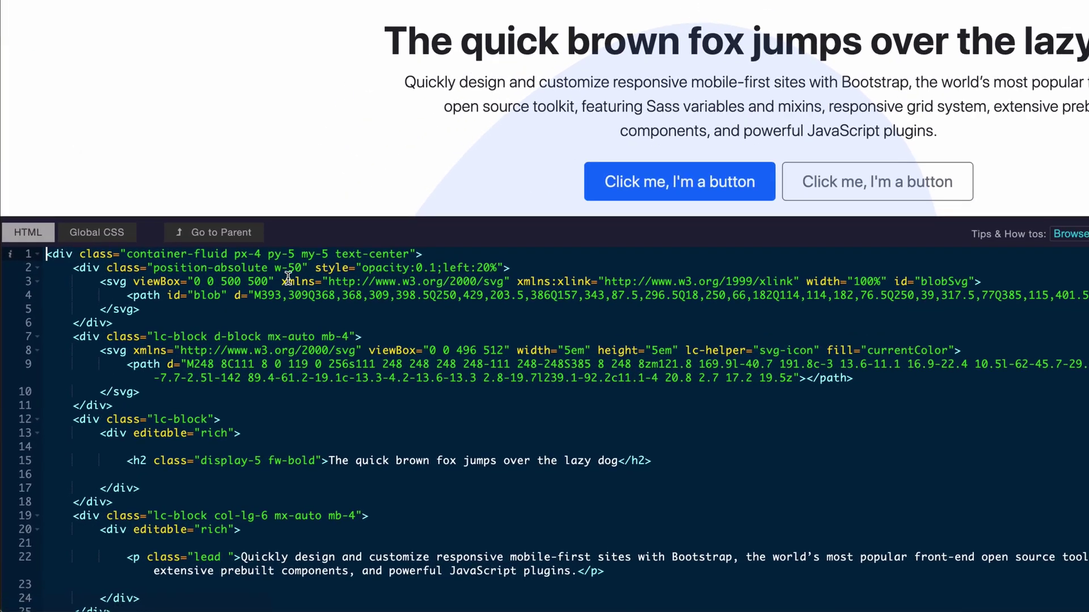
left_click(302, 268)
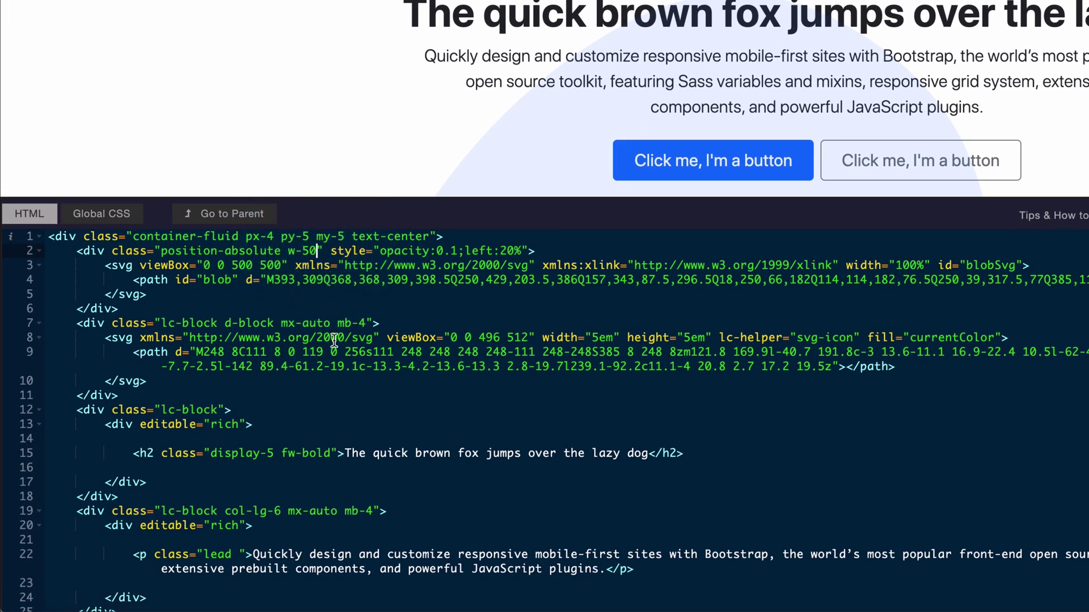
type("d-none")
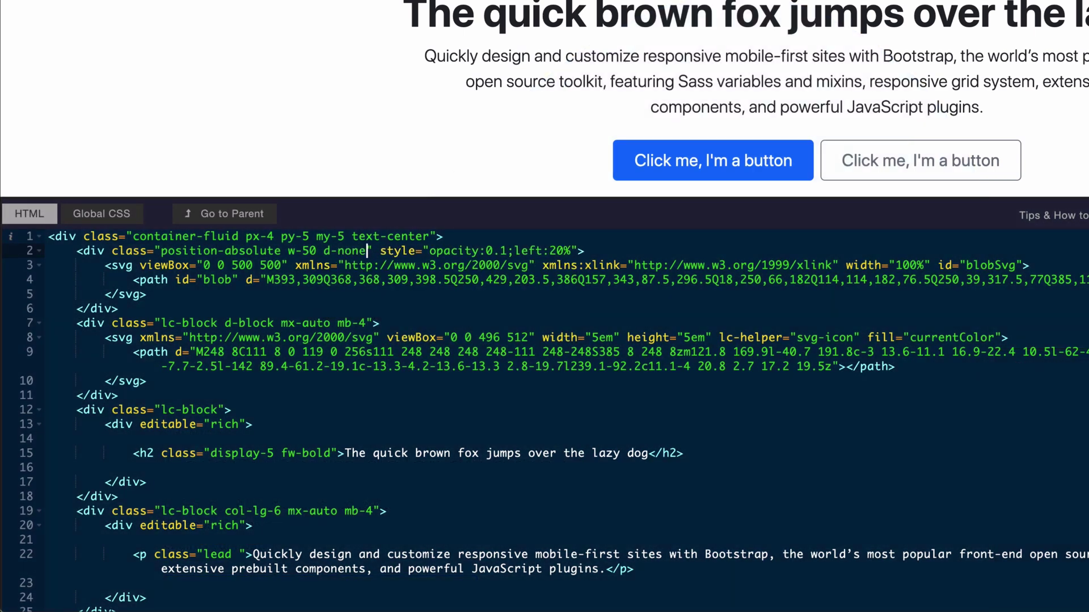
type(" d-")
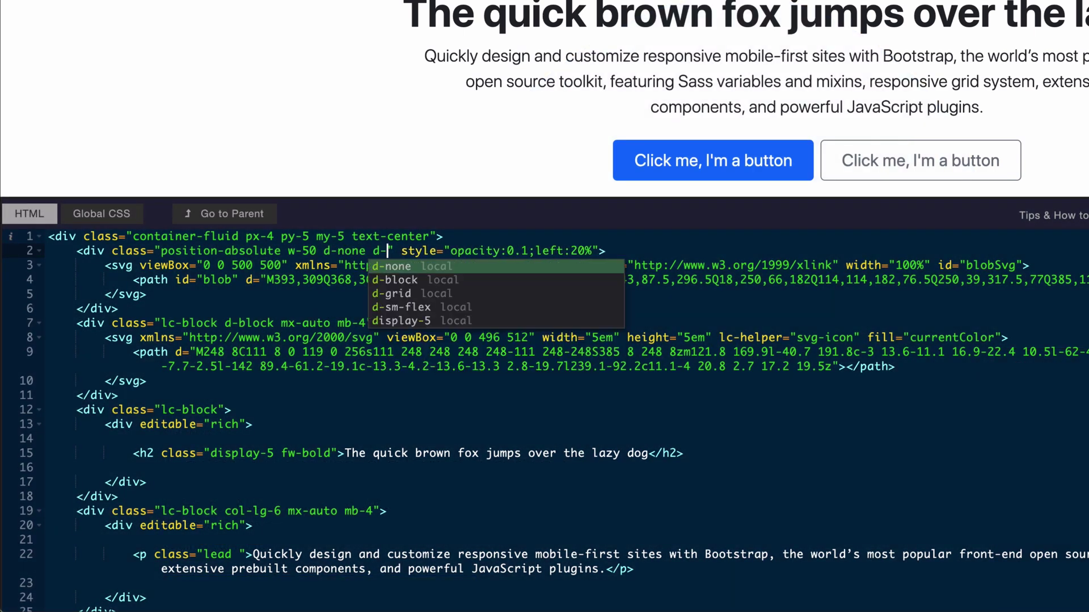
type("md")
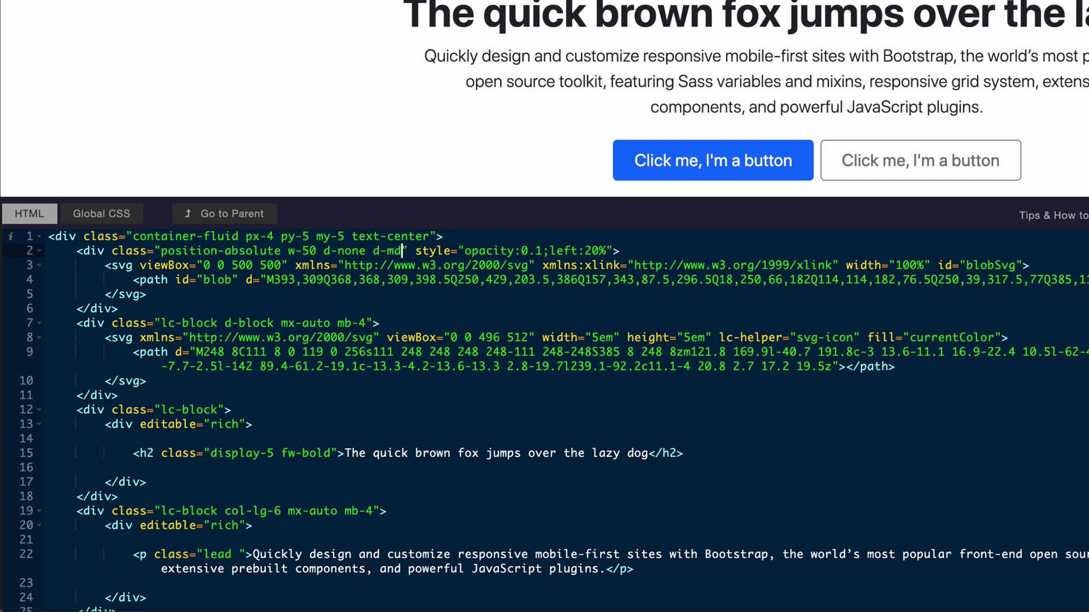
key("BackSpace")
key("BackSpace")
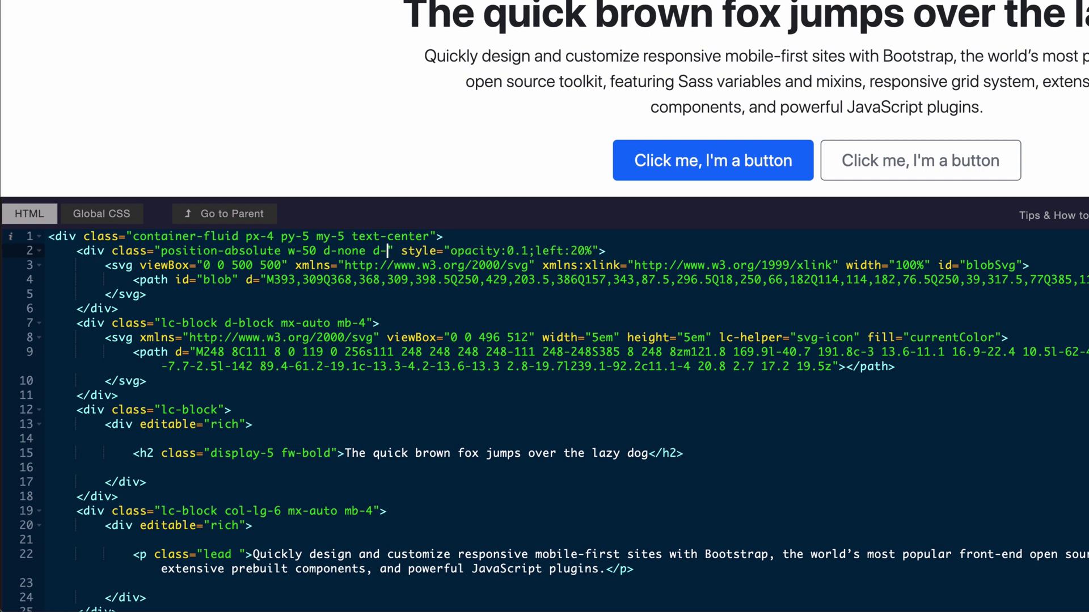
type("lg-block")
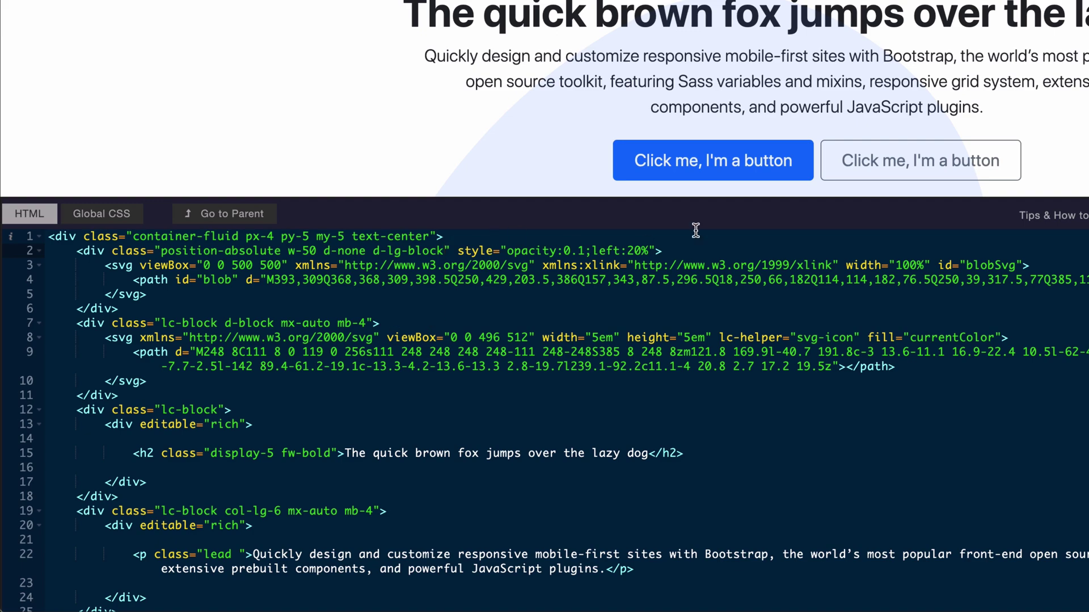
key("Escape")
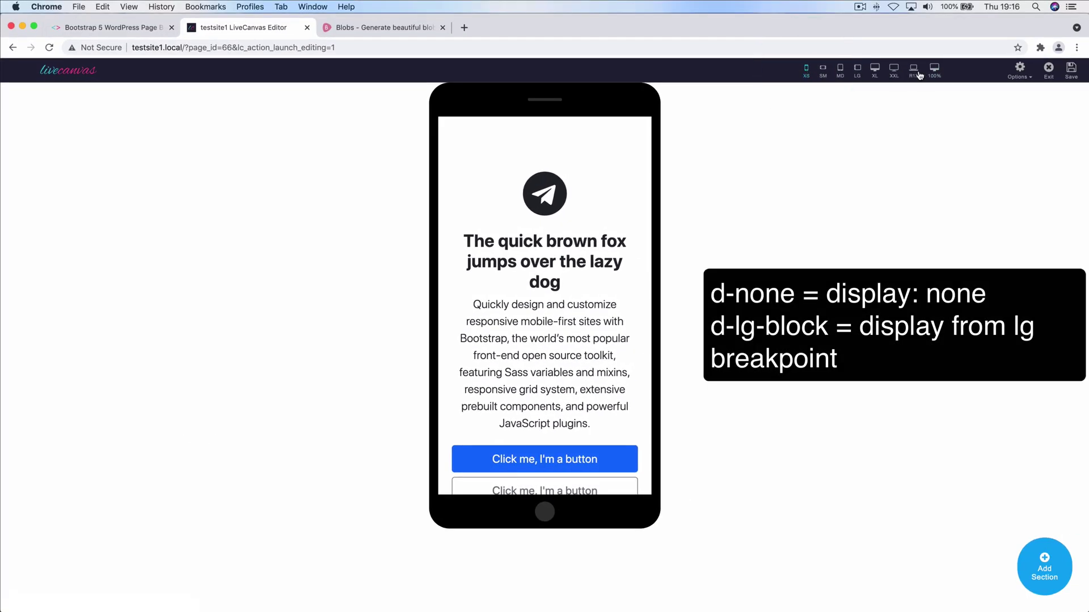
Switch back to the 100% desktop preview and reopen the hero section's HTML code
left_click(935, 72)
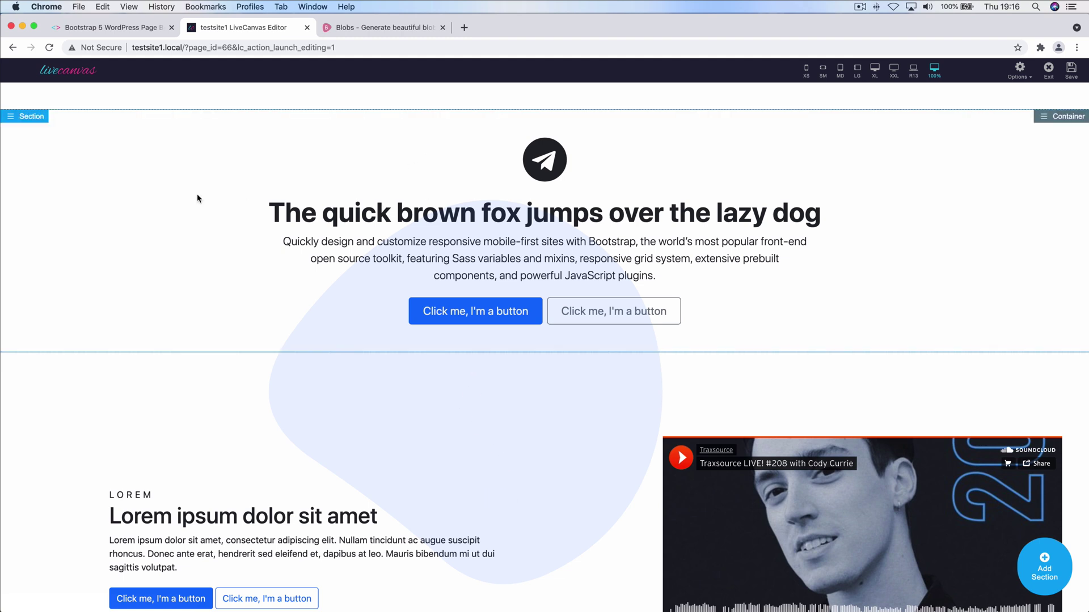
left_click(26, 118)
left_click(28, 136)
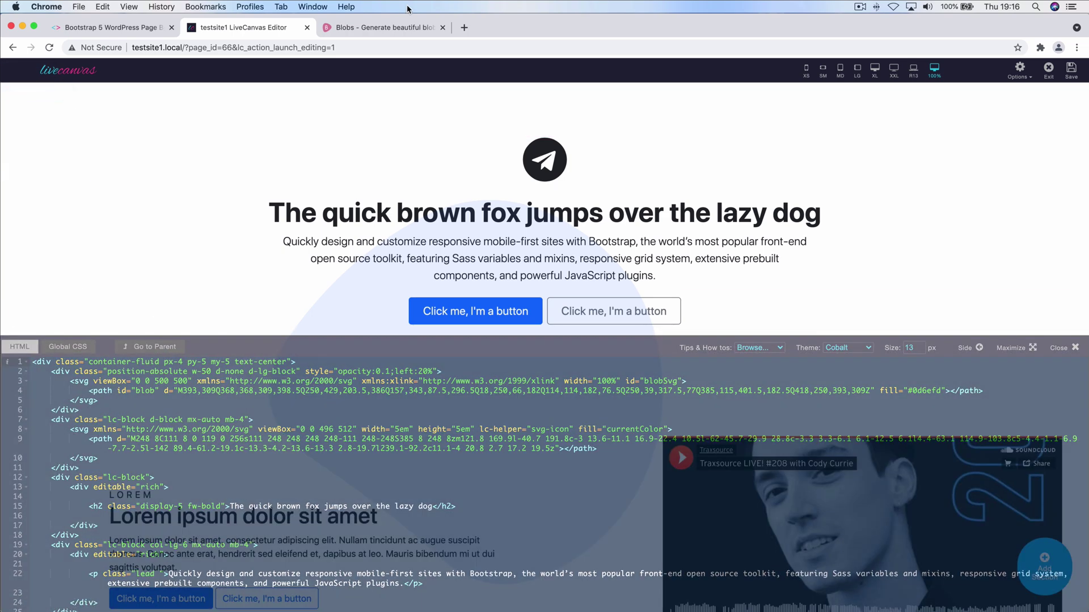
Make a less random blob with the red-orange gradient in Blobs and copy its SVG code
left_click(389, 28)
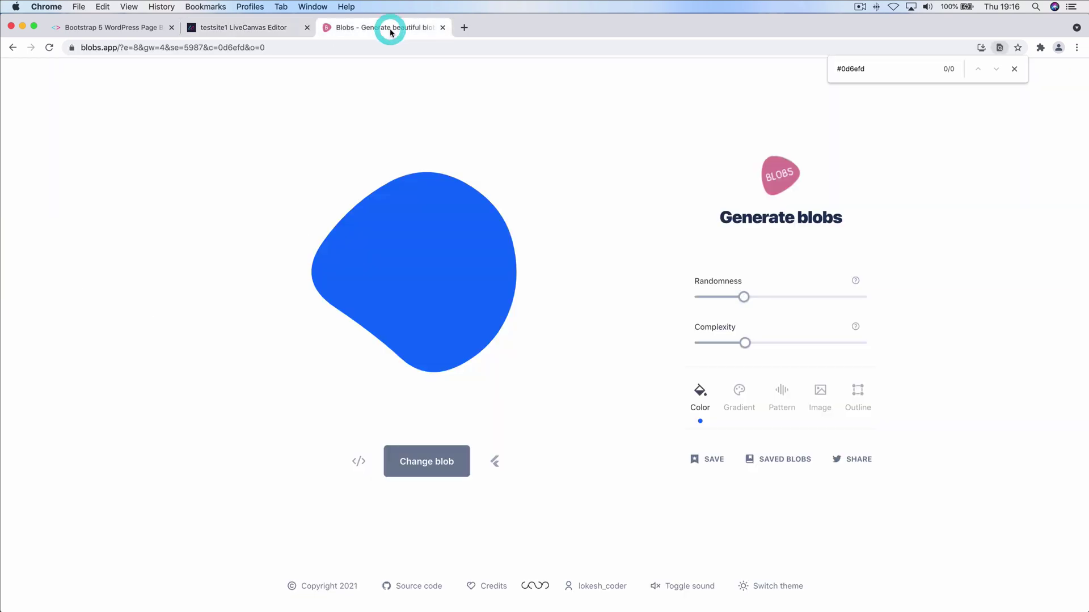
left_click(718, 298)
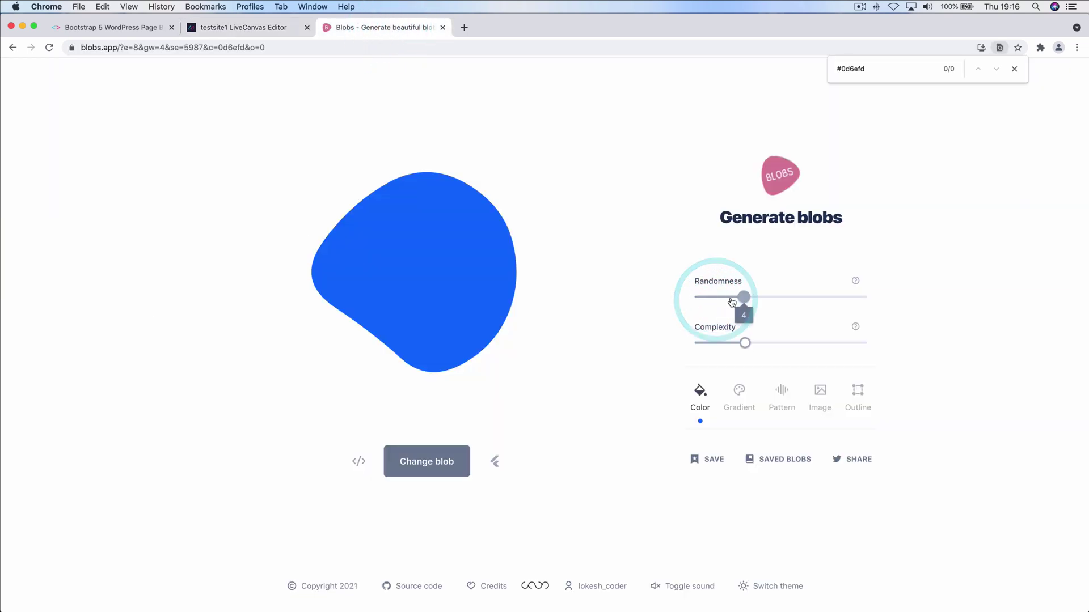
left_click(738, 397)
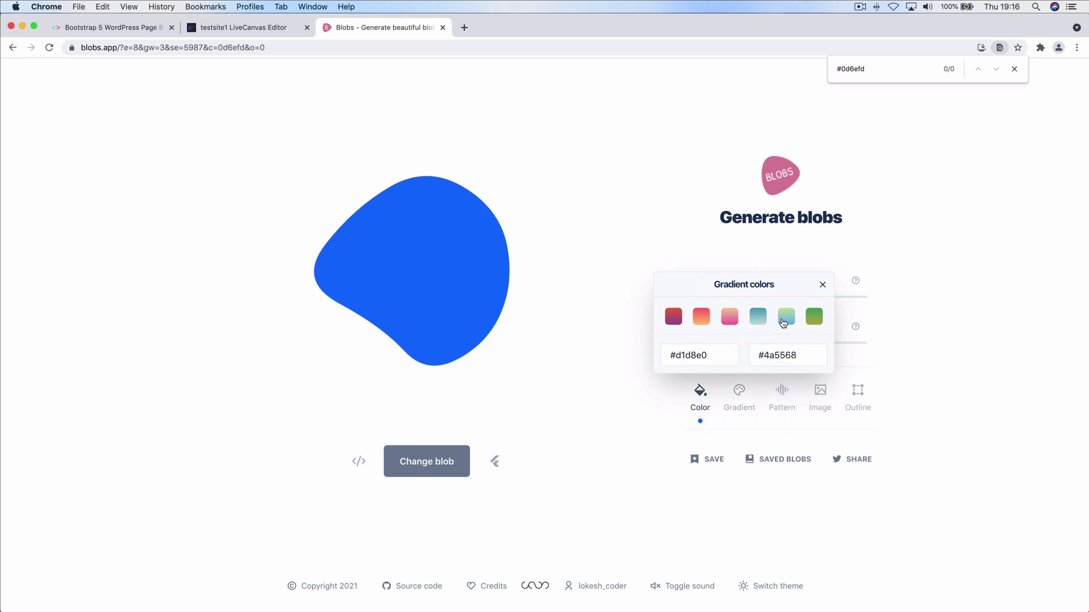
left_click(706, 321)
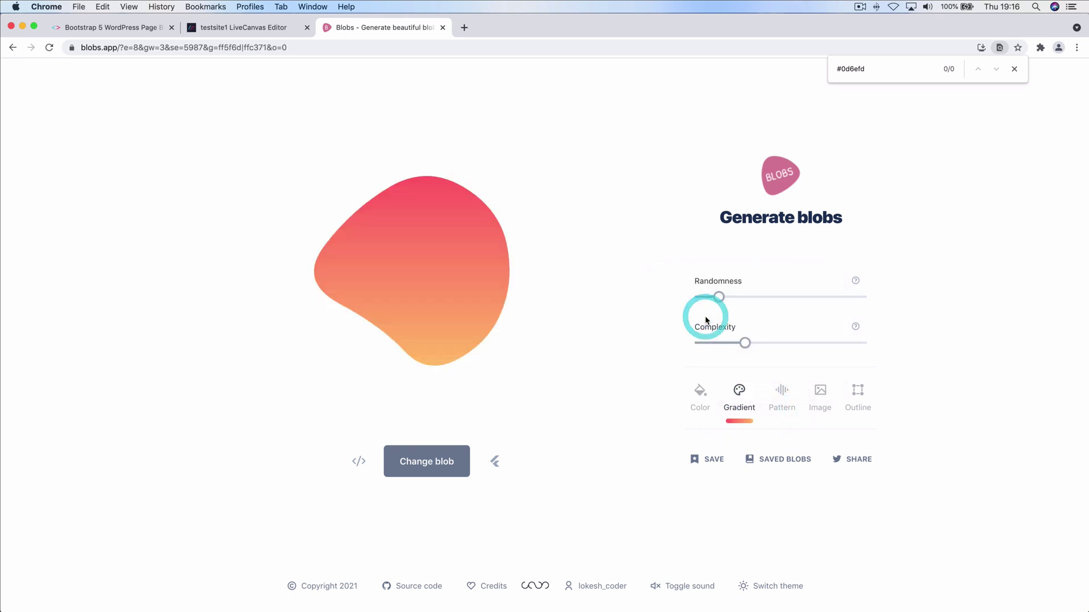
left_click(364, 466)
left_click(658, 269)
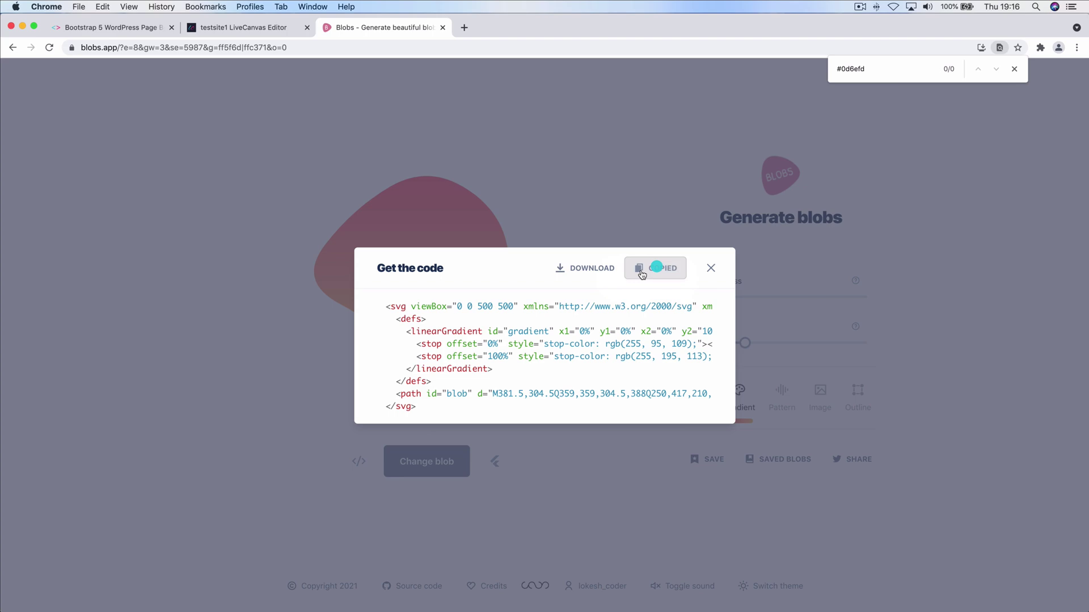
Replace the old blue blob SVG in the hero's HTML with the gradient blob code
left_click(258, 31)
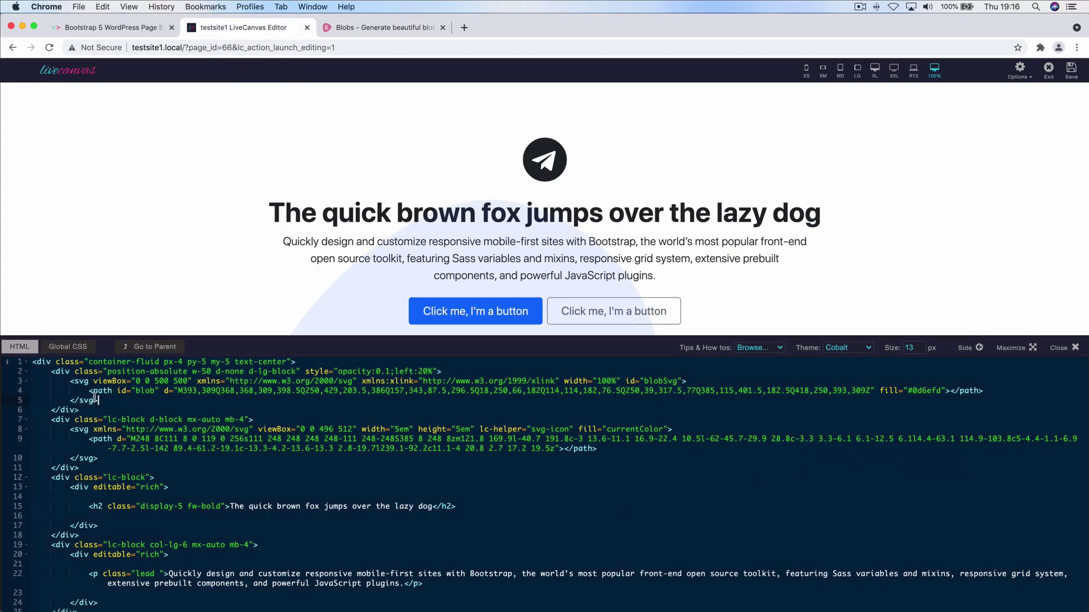
left_click_drag(95, 398, 69, 381)
key("super+v")
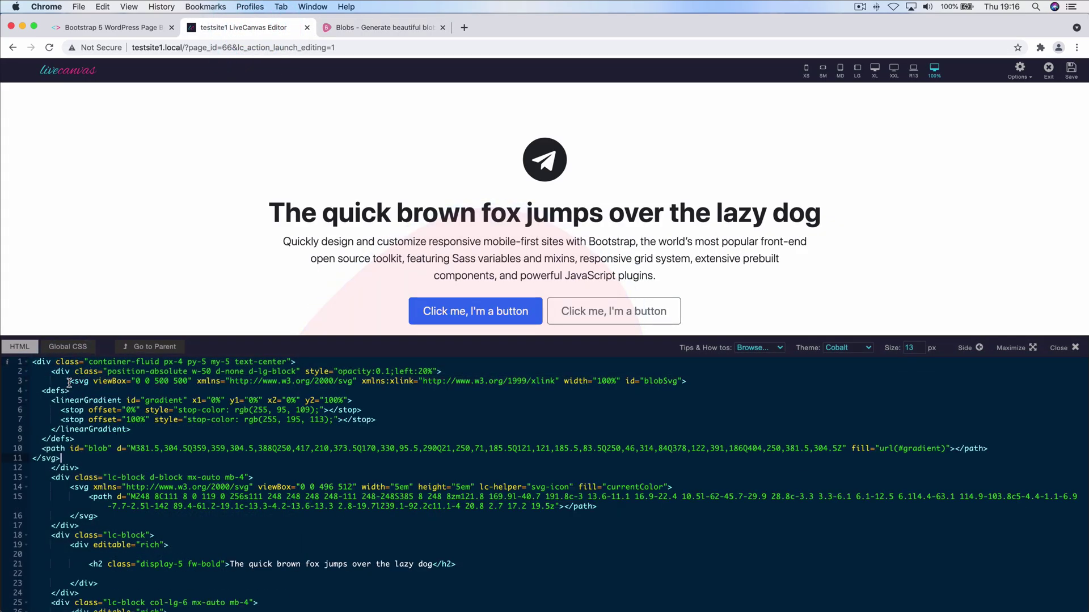
key("Escape")
scroll(176, 386, "down", 3)
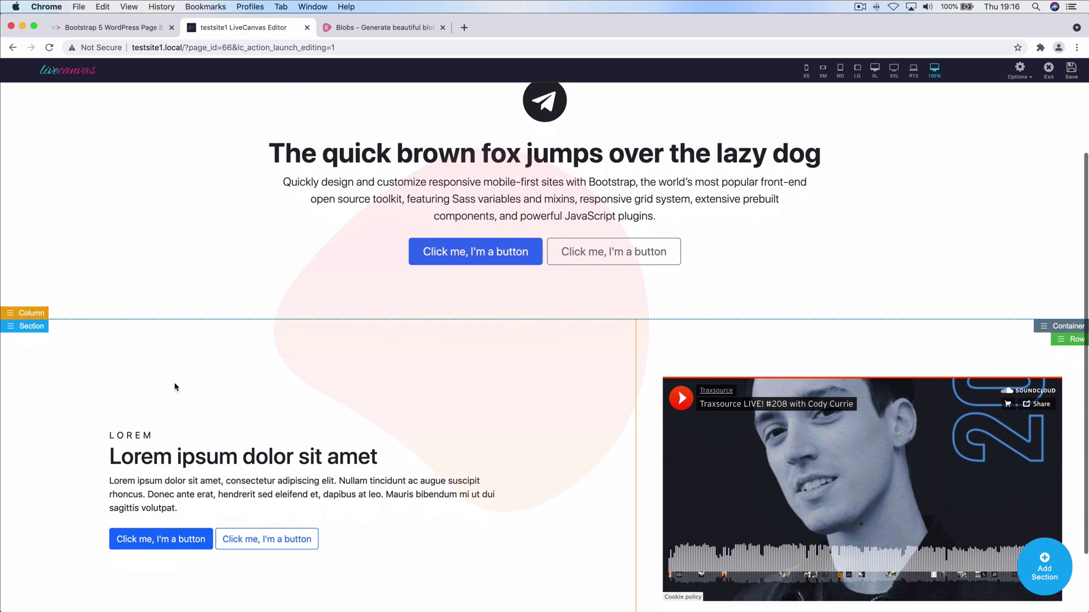